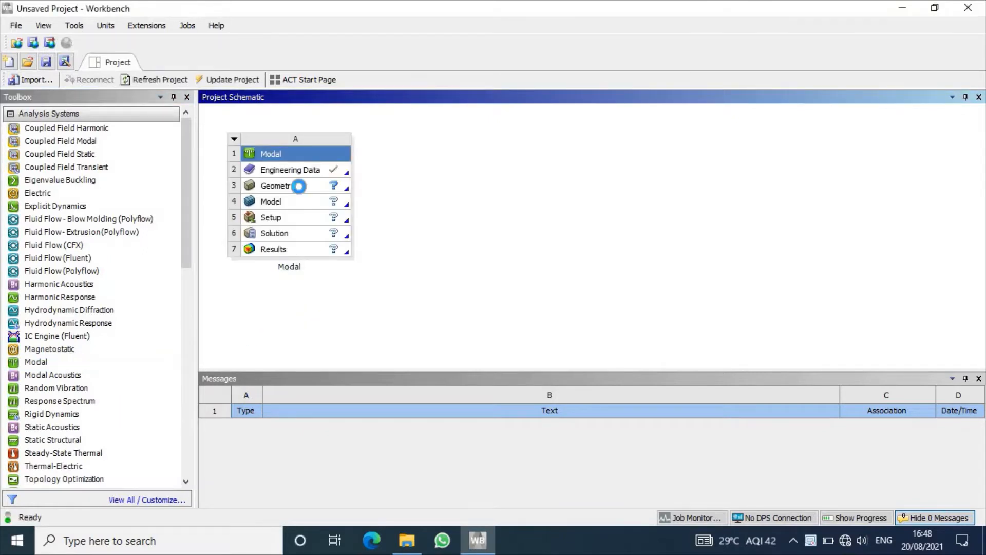
# Open the Modal system's geometry in DesignModeler and set the length unit to millimetres.
pyautogui.rightClick(298, 186)
pyautogui.click(351, 213)
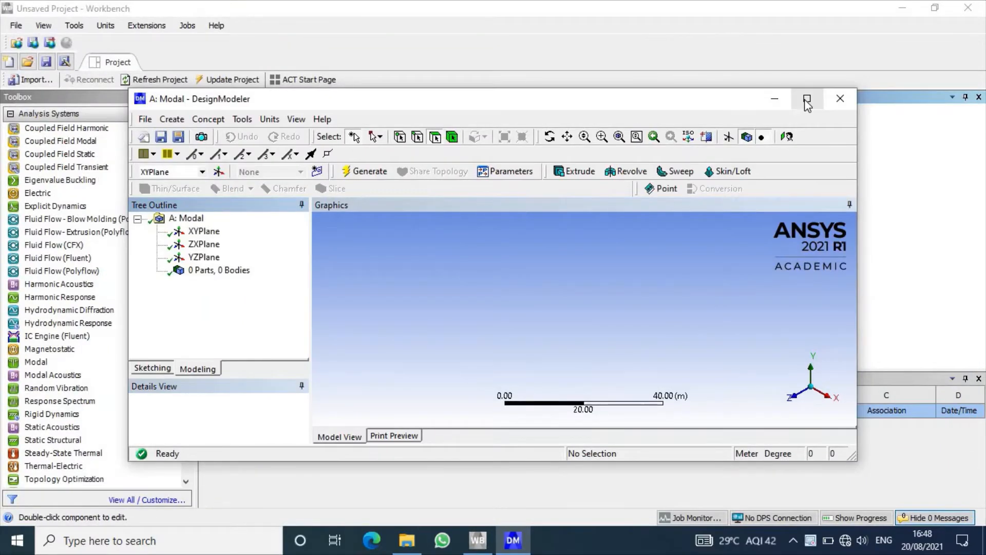
pyautogui.click(807, 98)
pyautogui.click(141, 26)
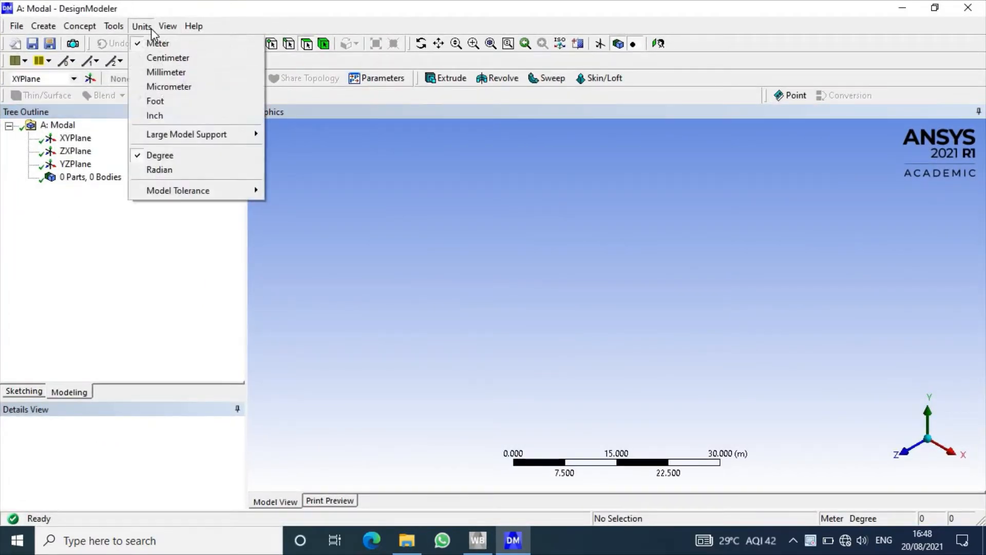
pyautogui.click(165, 72)
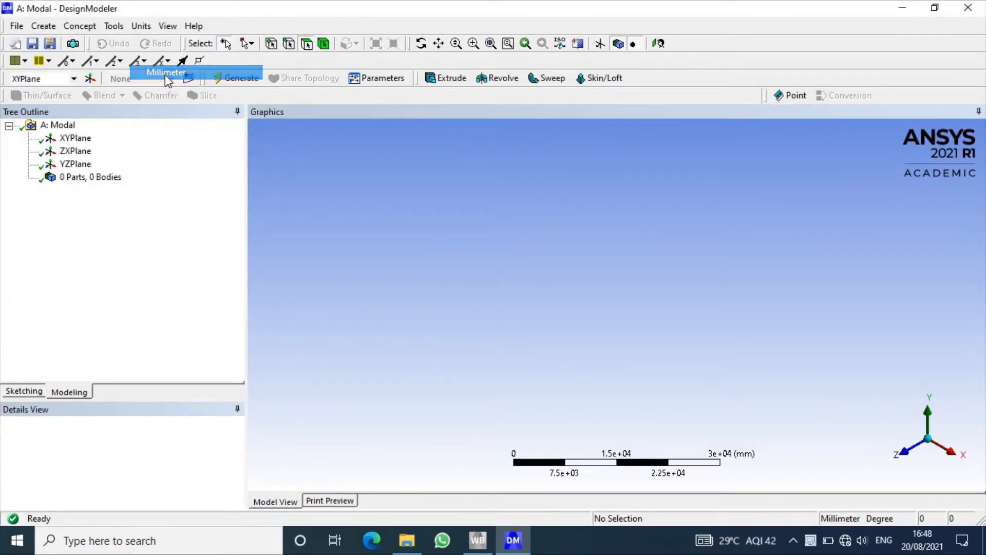
# Import the external geometry file Suprarollcage.iges from the Desktop.
pyautogui.click(17, 26)
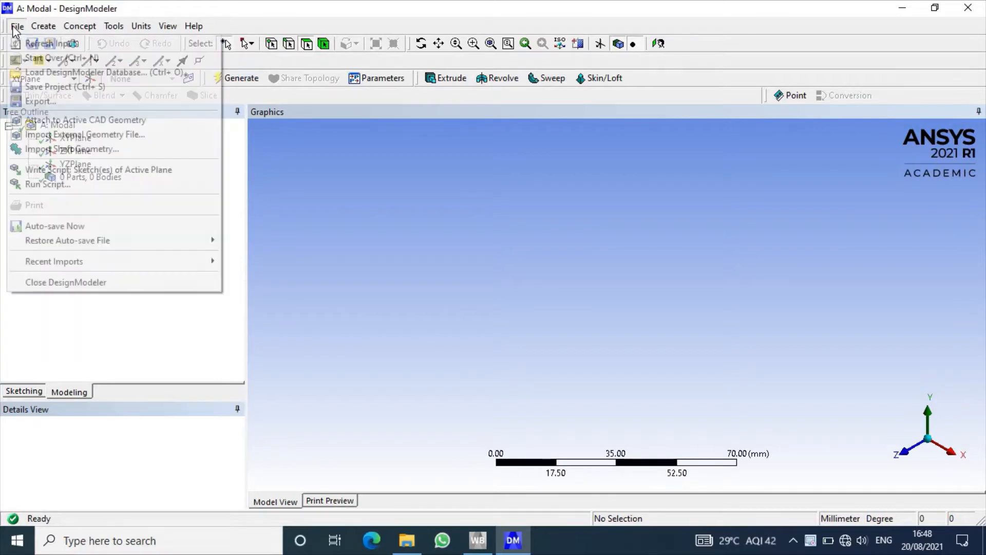
pyautogui.click(73, 135)
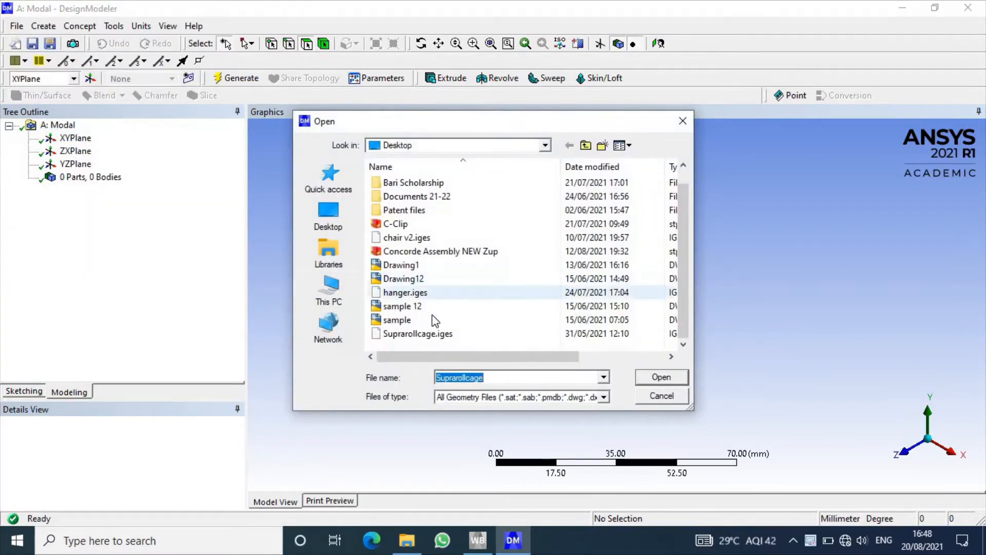
pyautogui.scroll(-1, 411, 308)
pyautogui.click(434, 334)
pyautogui.click(661, 377)
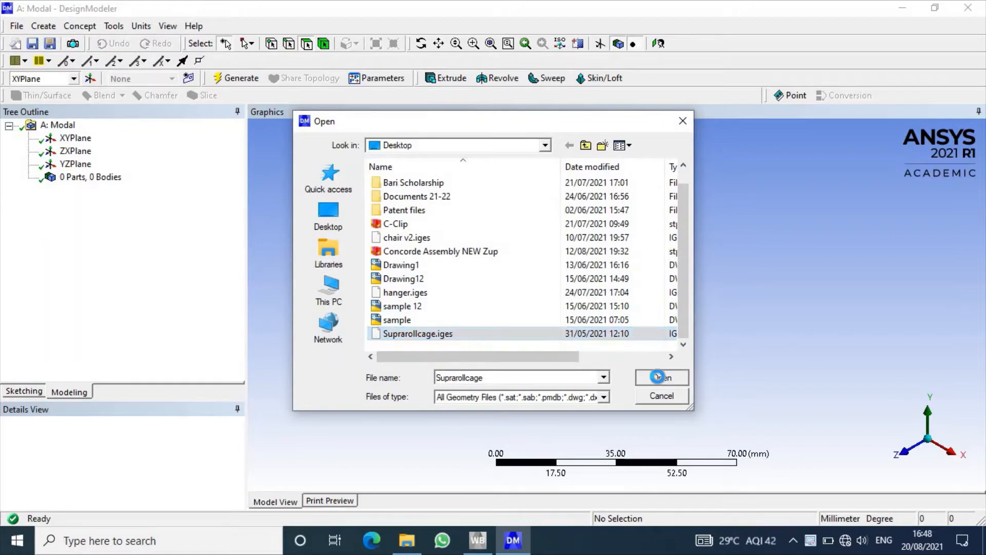
# Enable line bodies for the roll cage import and generate the import feature.
pyautogui.scroll(-1, 175, 447)
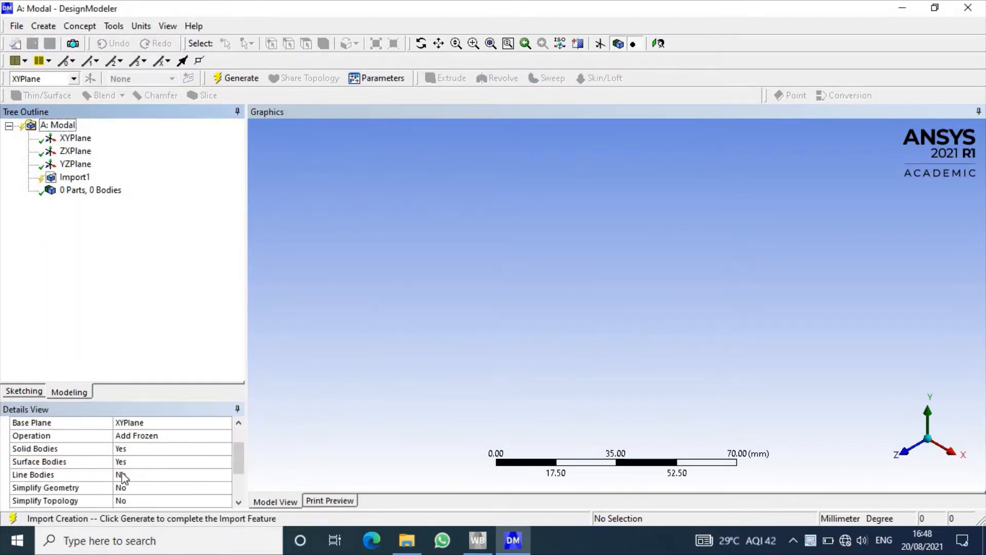
pyautogui.click(226, 475)
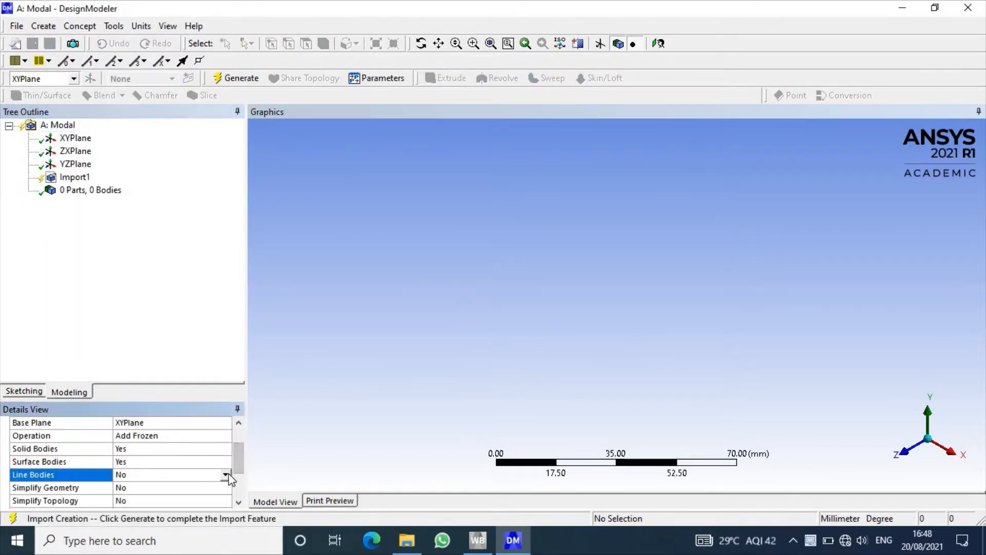
pyautogui.click(195, 495)
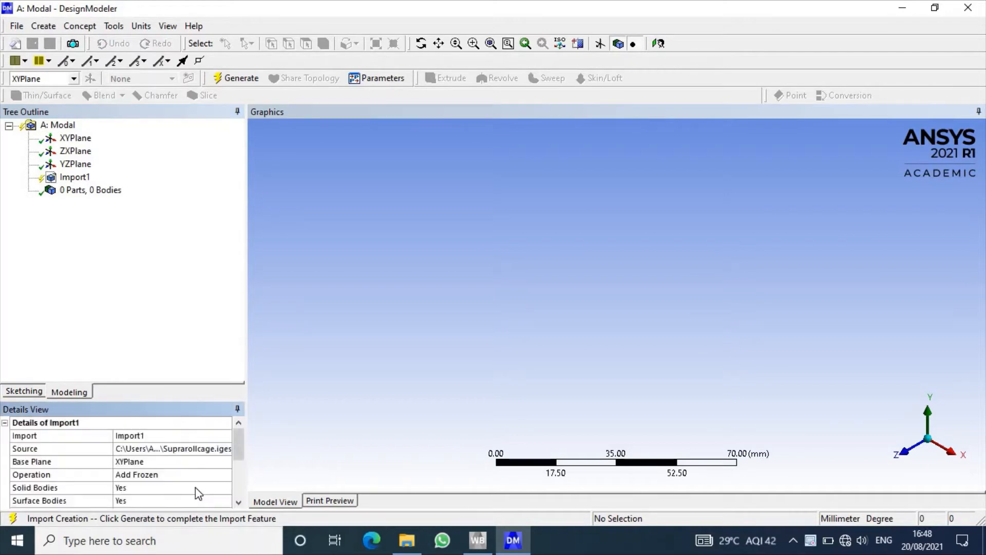
pyautogui.scroll(-1, 196, 488)
pyautogui.click(232, 79)
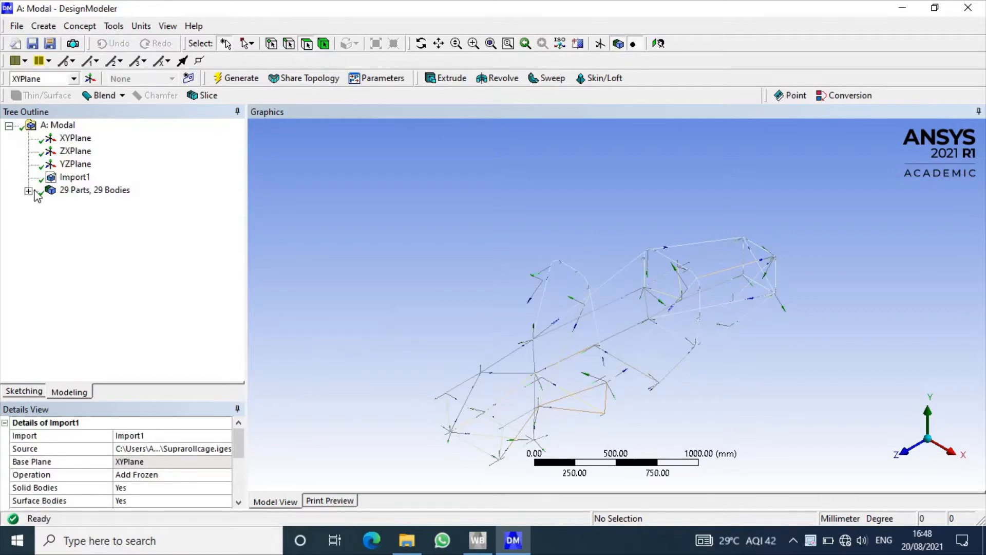
# Check which cross sections are available for the first imported line body.
pyautogui.click(28, 191)
pyautogui.click(95, 138)
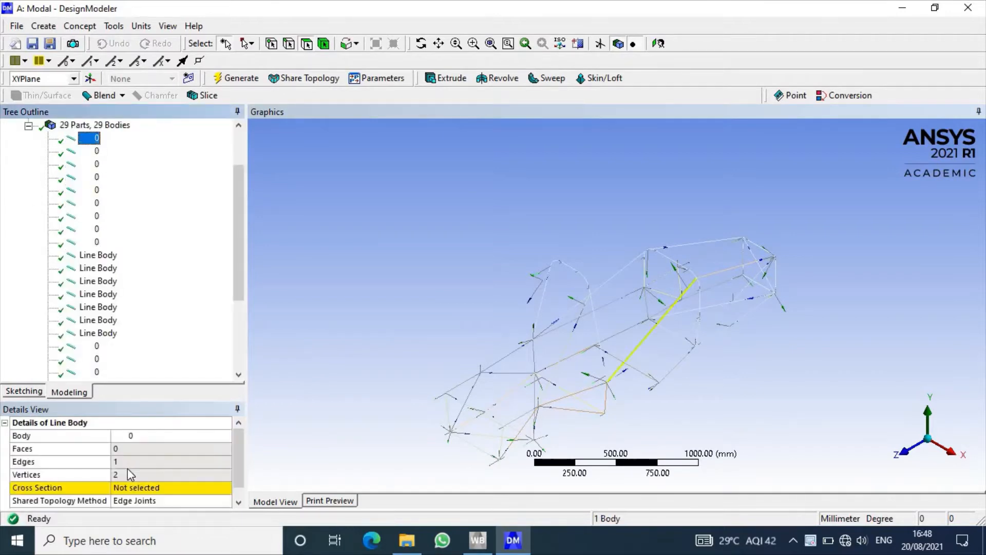
pyautogui.scroll(-1, 220, 480)
pyautogui.click(225, 476)
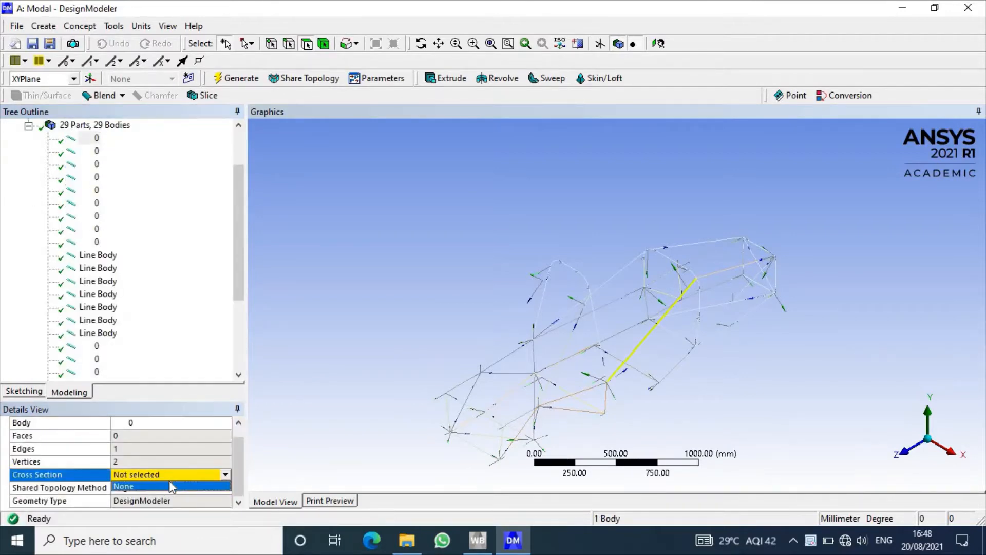
pyautogui.scroll(2, 190, 350)
# Create a circular tube cross section with the default dimensions.
pyautogui.click(80, 26)
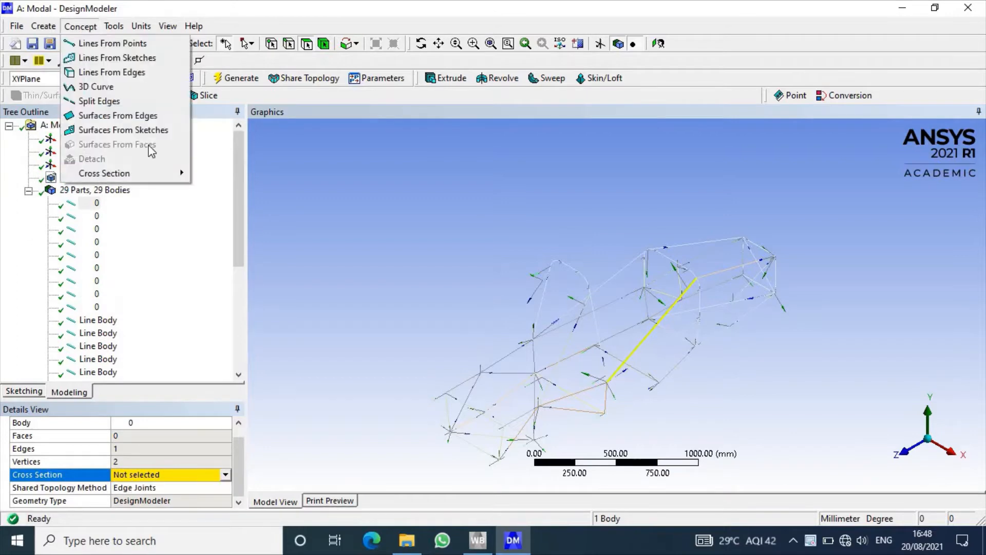
pyautogui.moveTo(168, 177)
pyautogui.click(232, 203)
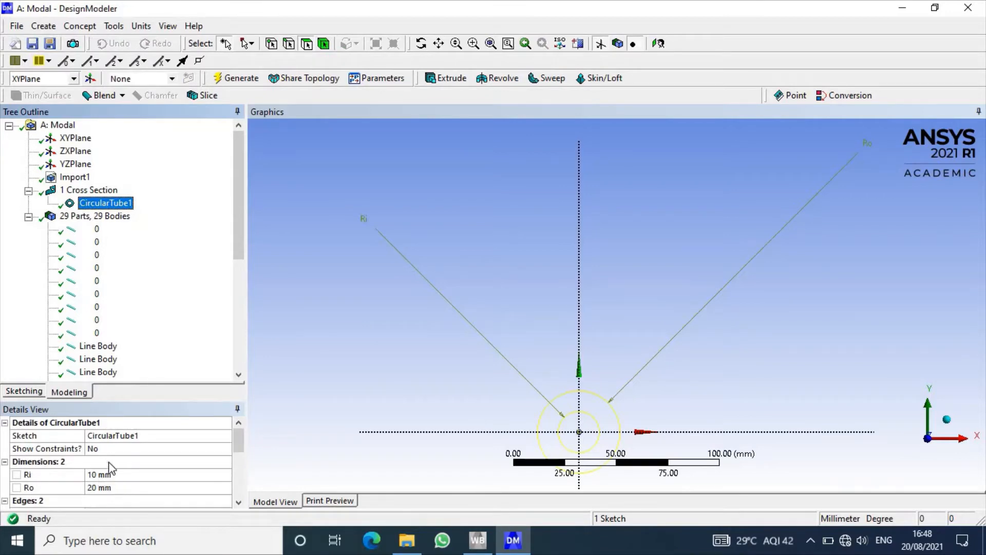
# Select all the imported line bodies and assign the CircularTube1 cross section to them.
pyautogui.click(92, 232)
pyautogui.scroll(-5, 96, 311)
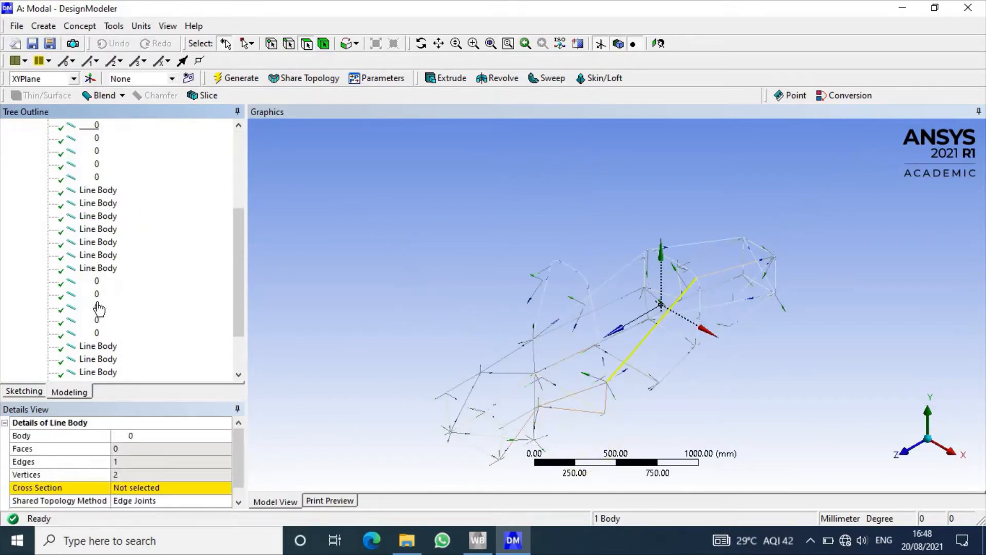
pyautogui.keyDown('shift'); pyautogui.click(95, 375); pyautogui.keyUp('shift')
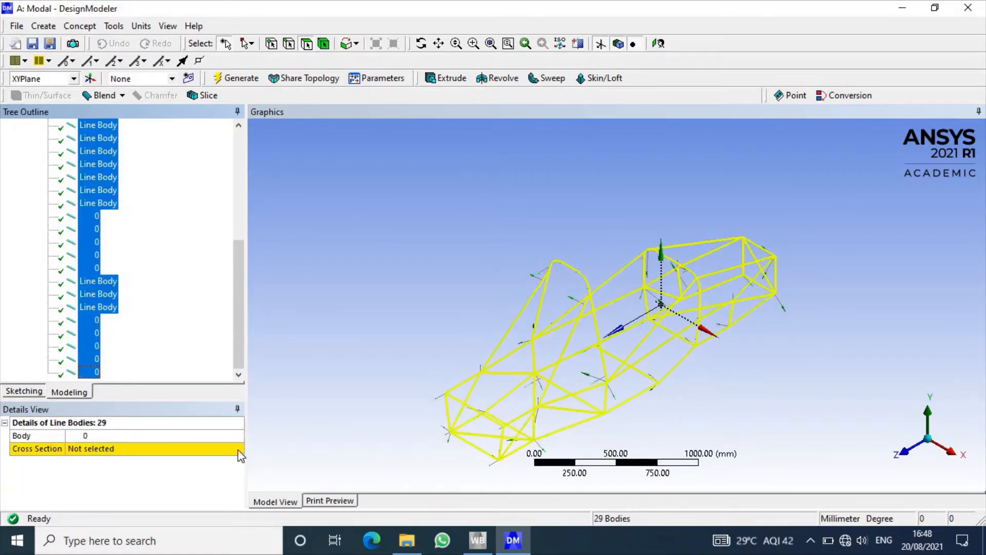
pyautogui.click(239, 450)
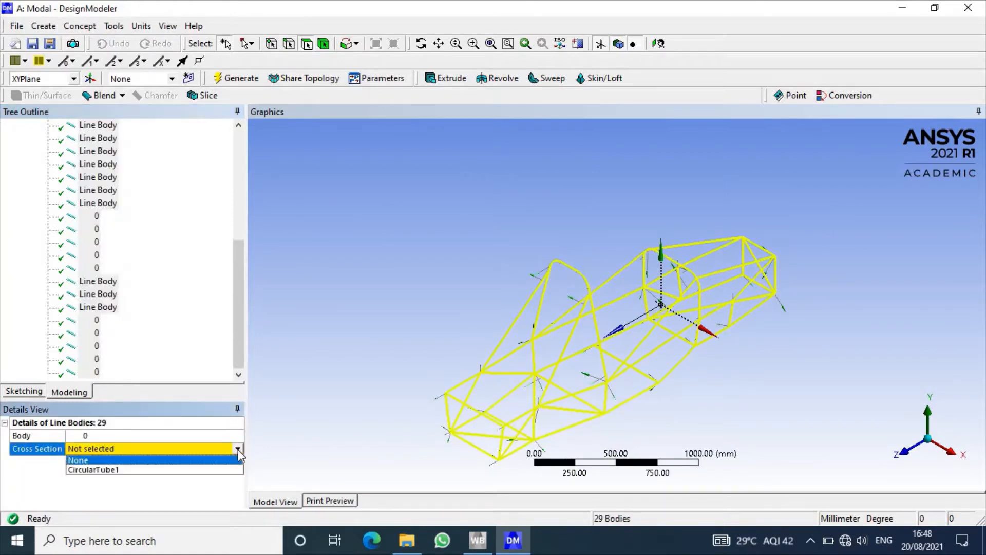
pyautogui.click(134, 473)
# Inspect the details of the fifth line body to verify its cross section assignment.
pyautogui.scroll(3, 137, 309)
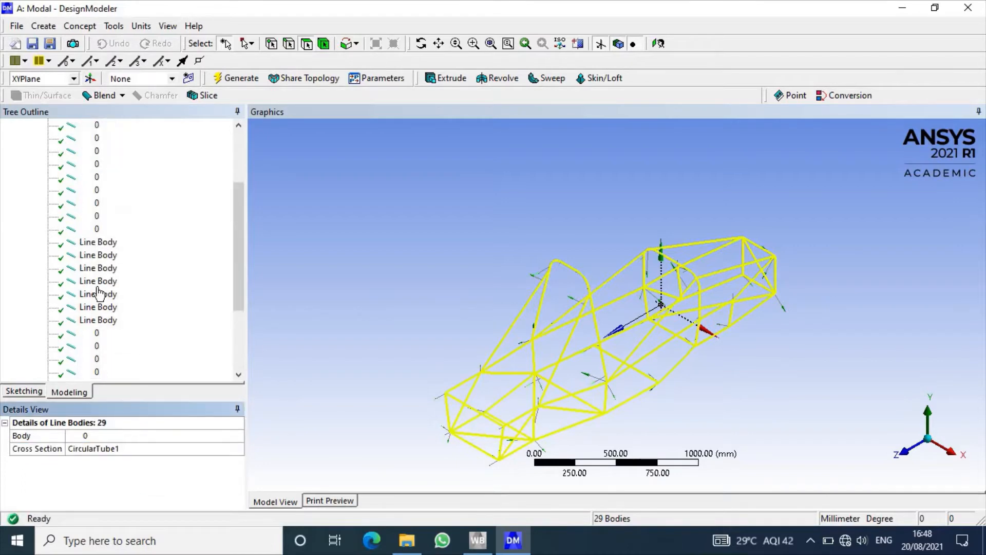
pyautogui.scroll(3, 99, 236)
pyautogui.click(96, 281)
pyautogui.scroll(-1, 149, 474)
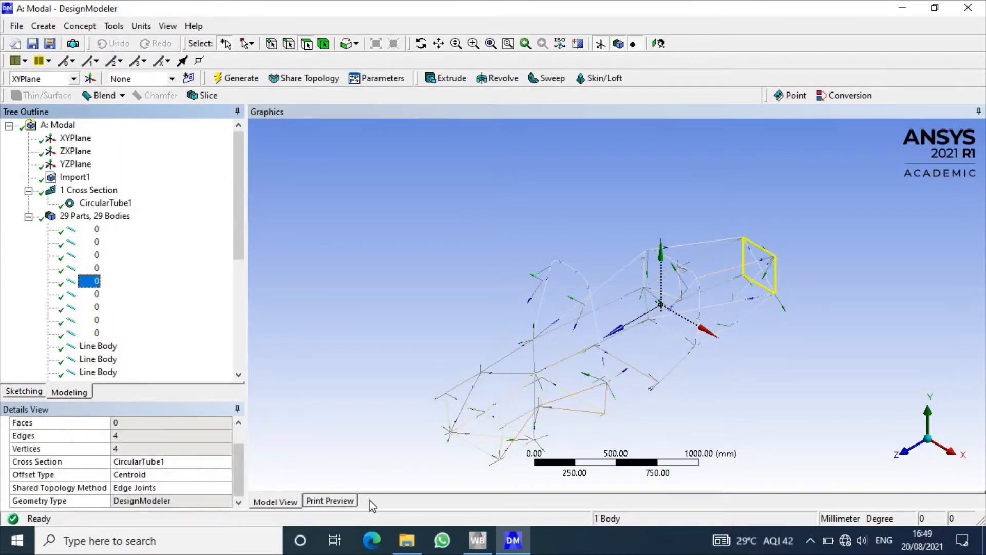
# Return to Workbench and open the Modal system's Model in a maximized Mechanical window.
pyautogui.click(478, 540)
pyautogui.click(300, 206)
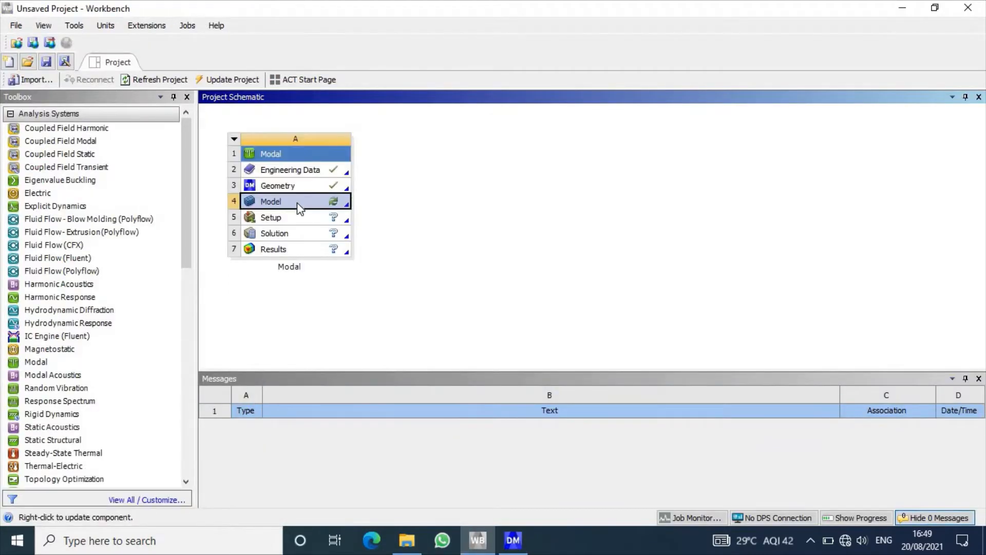
pyautogui.doubleClick(299, 206)
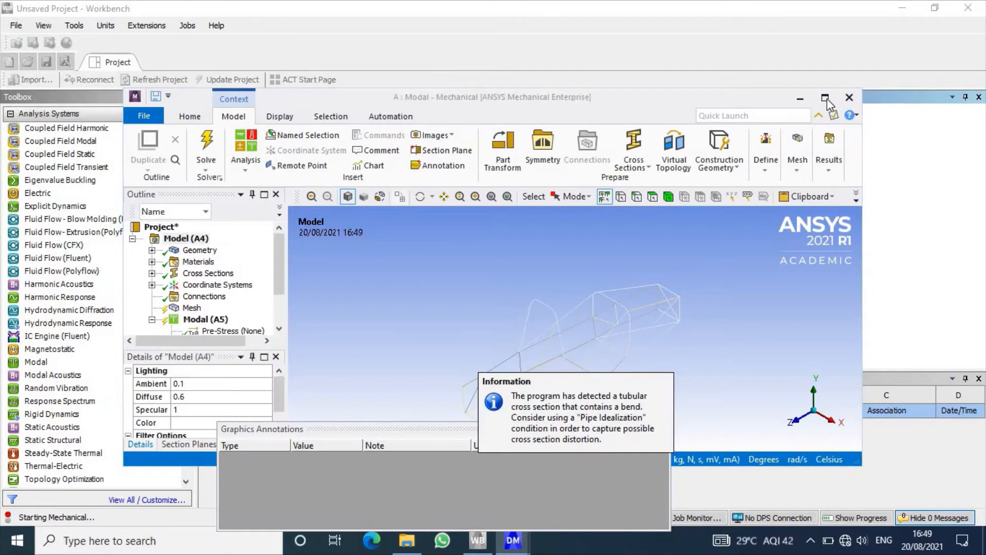
pyautogui.click(826, 98)
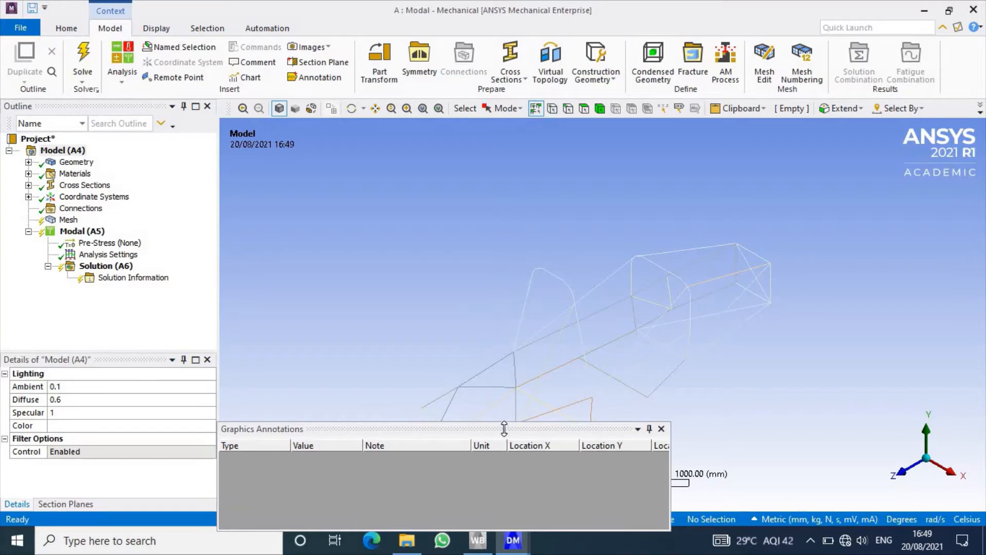
# Generate the roll cage mesh with the default element size.
pyautogui.moveTo(504, 428)
pyautogui.mouseDown()
pyautogui.moveTo(502, 399)
pyautogui.moveTo(508, 463)
pyautogui.mouseUp()
pyautogui.moveTo(495, 381); pyautogui.dragTo(473, 353, button='middle')
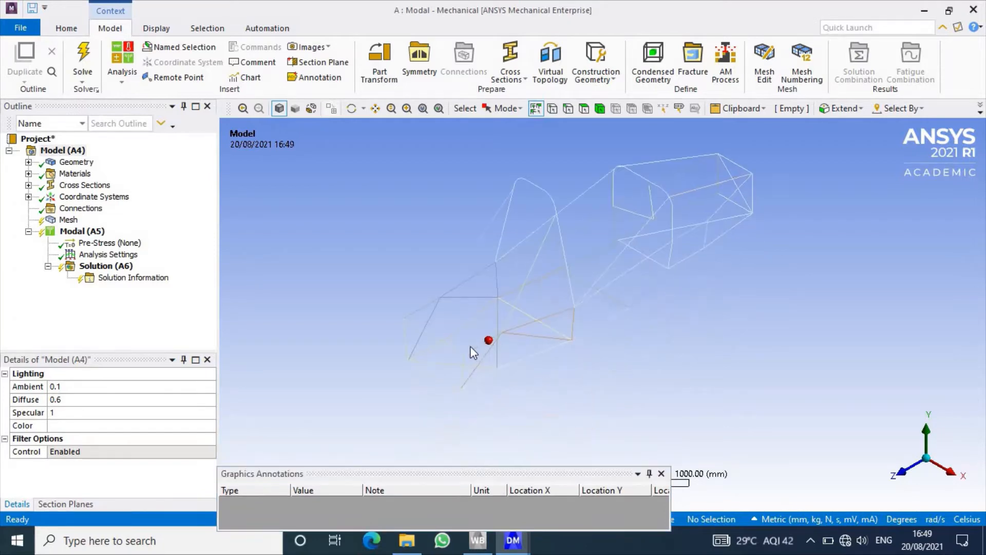
pyautogui.click(68, 219)
pyautogui.rightClick(71, 222)
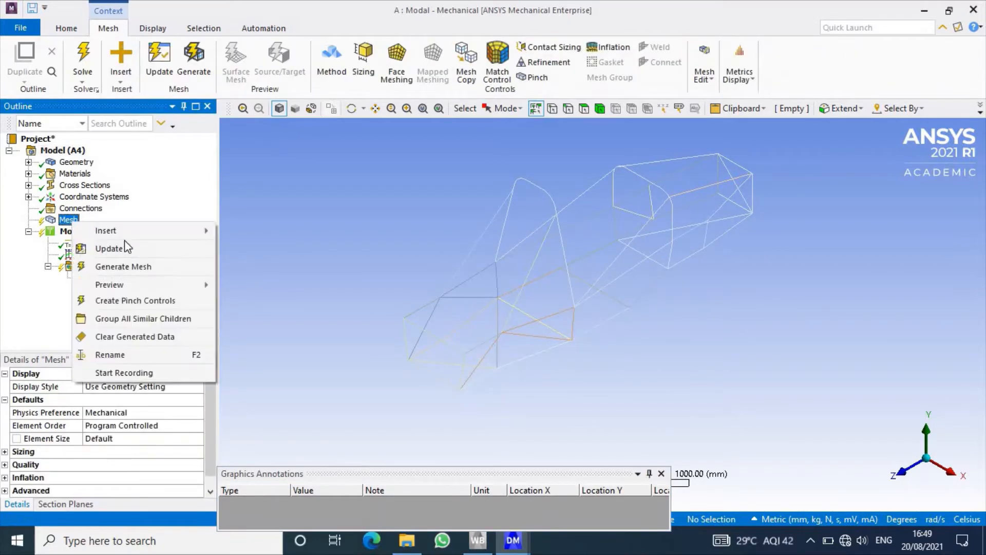
pyautogui.click(136, 266)
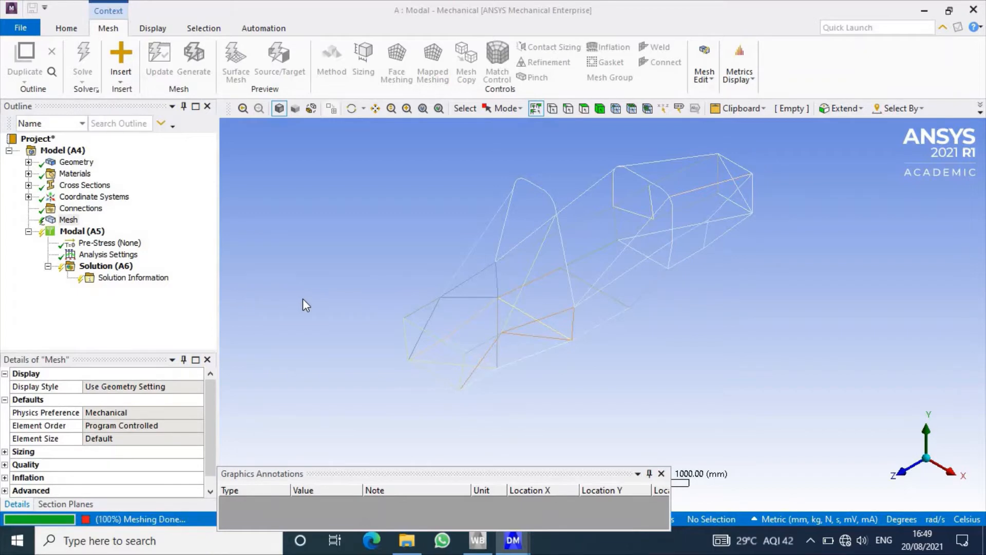
# In the modal analysis settings, limit the search to a frequency range with a maximum of 10000 Hz.
pyautogui.click(108, 254)
pyautogui.click(105, 386)
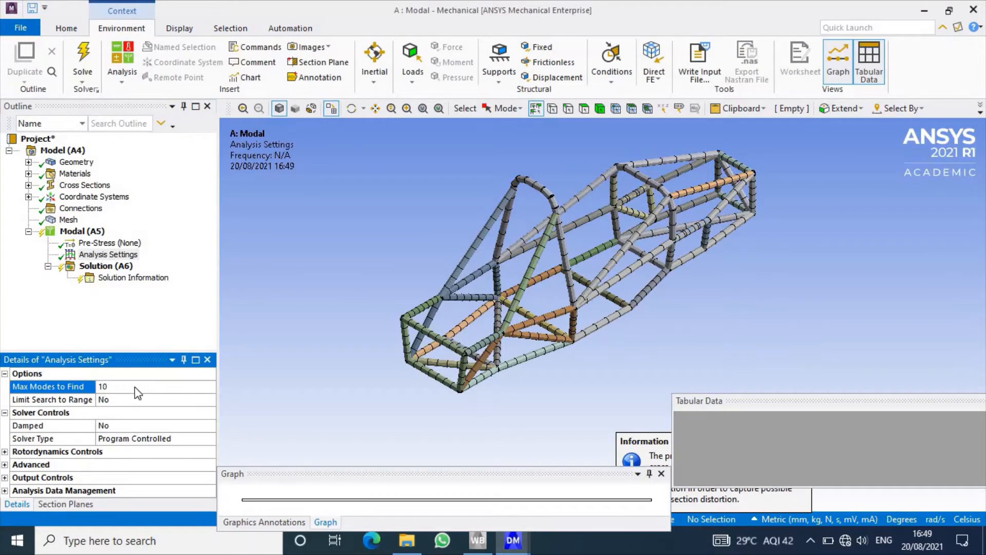
pyautogui.click(170, 399)
pyautogui.click(210, 400)
pyautogui.click(137, 420)
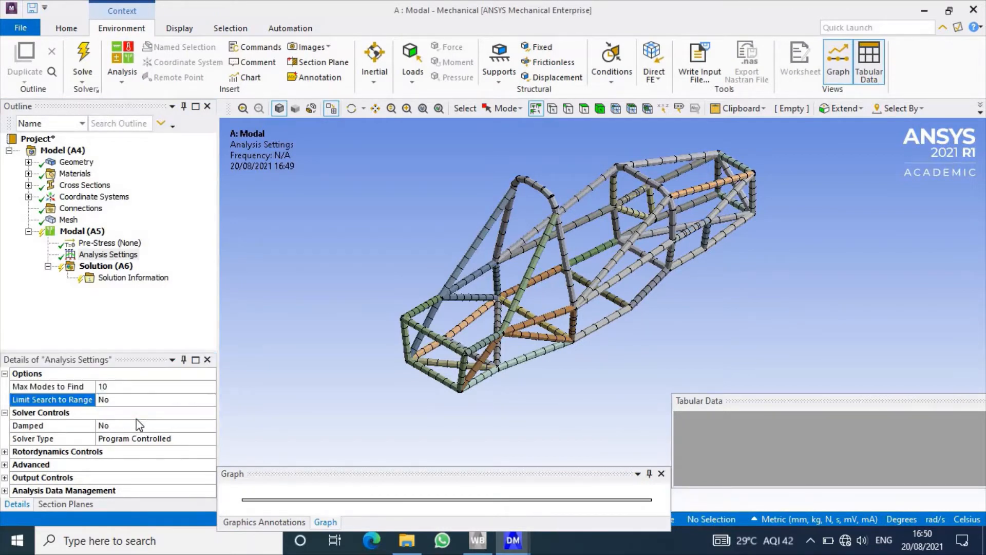
pyautogui.click(129, 426)
pyautogui.write('10000 Hz')
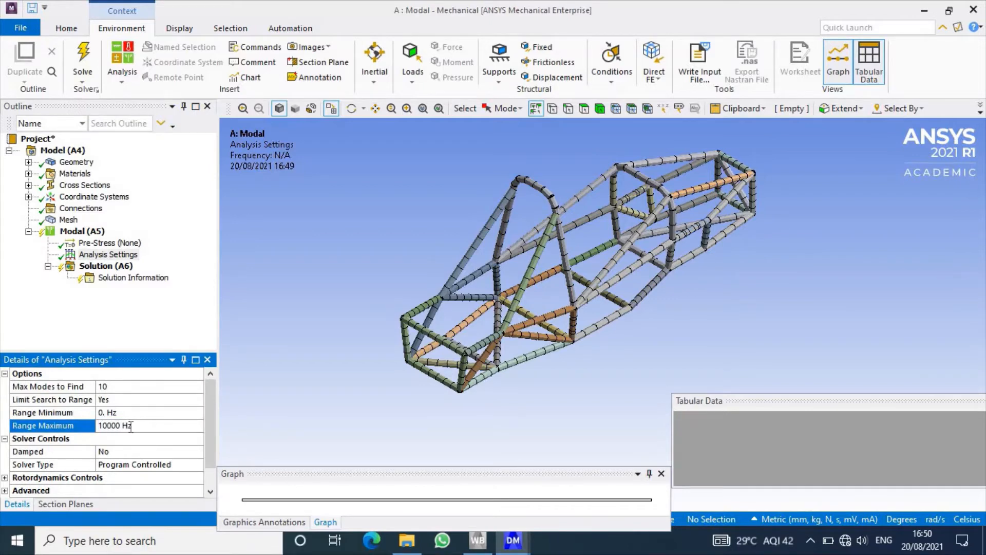
# Add a Total Deformation result to the solution and solve the modal analysis.
pyautogui.click(101, 264)
pyautogui.rightClick(100, 264)
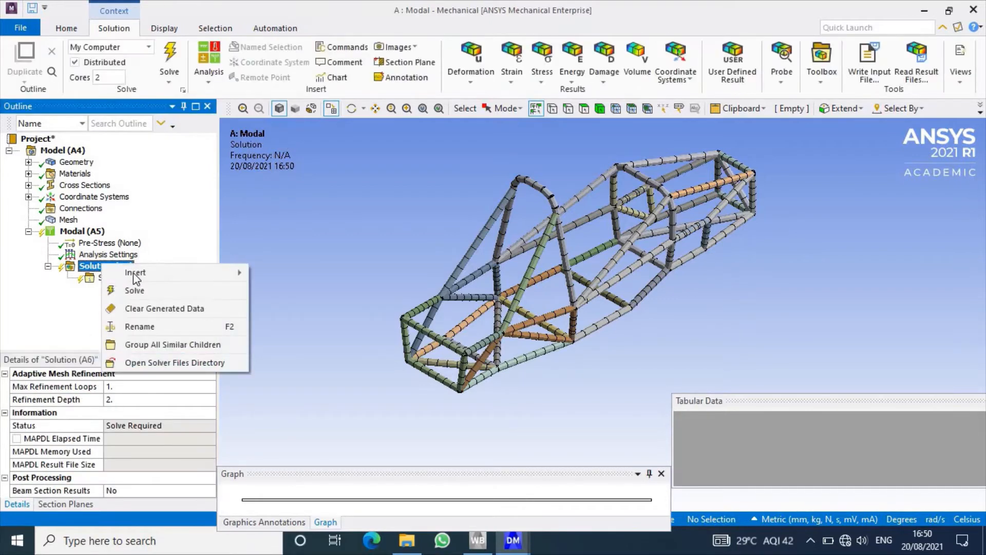
pyautogui.moveTo(237, 278)
pyautogui.moveTo(278, 274)
pyautogui.click(394, 271)
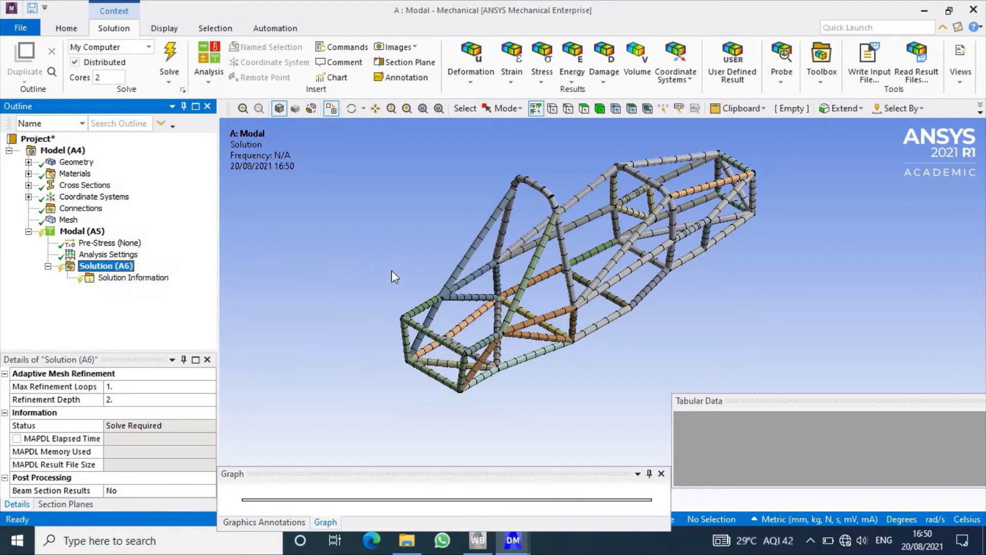
pyautogui.click(169, 64)
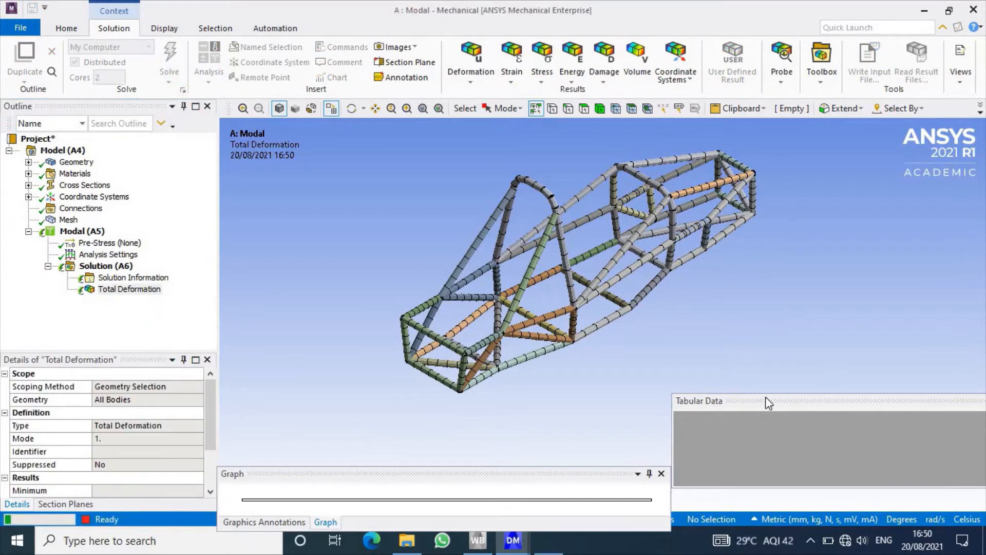
# Enlarge the result graph area and play the total deformation animation for mode 1.
pyautogui.moveTo(769, 393); pyautogui.dragTo(769, 419)
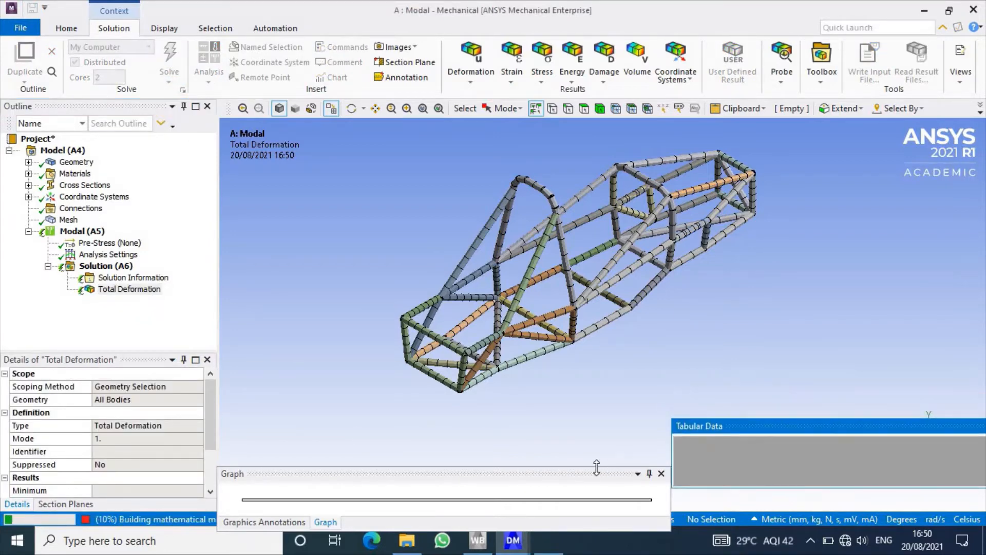
pyautogui.moveTo(596, 461); pyautogui.dragTo(596, 420)
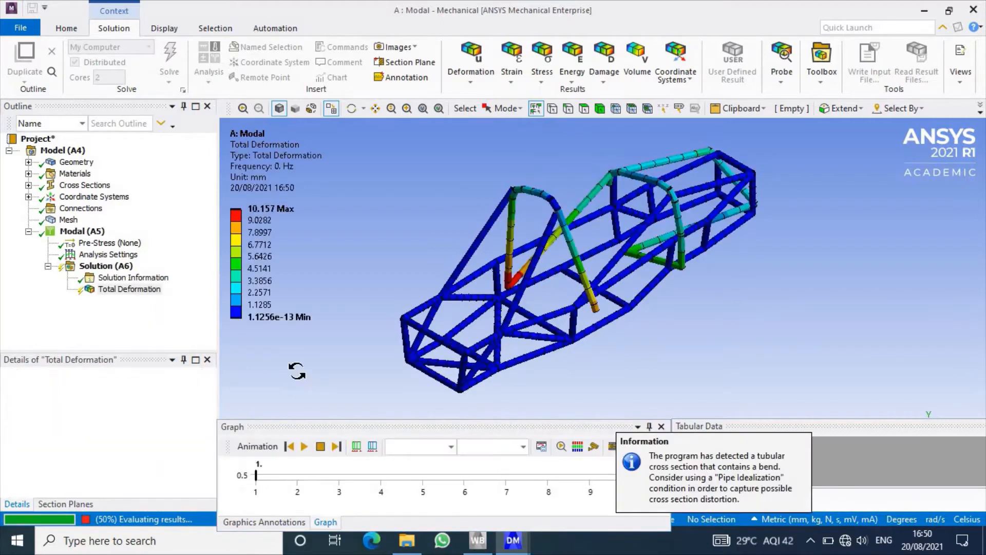
pyautogui.click(304, 447)
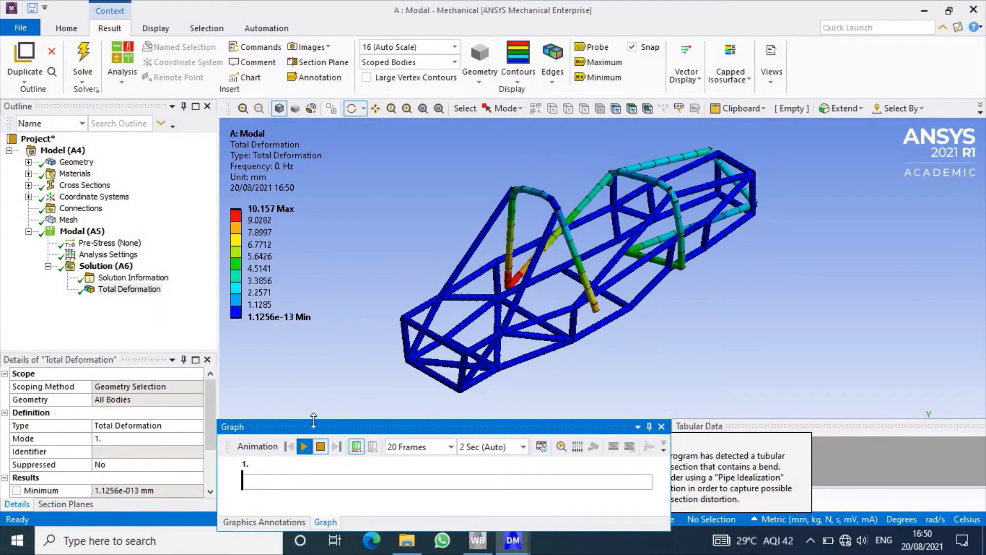
pyautogui.click(303, 446)
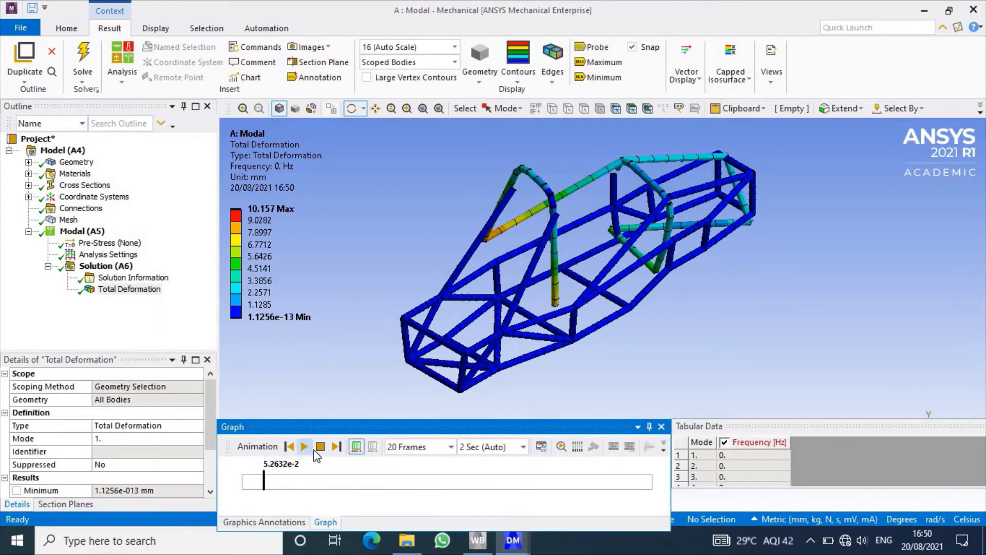
# Look through the mode frequency table and dock it beside the outline.
pyautogui.click(736, 464)
pyautogui.scroll(-3, 735, 465)
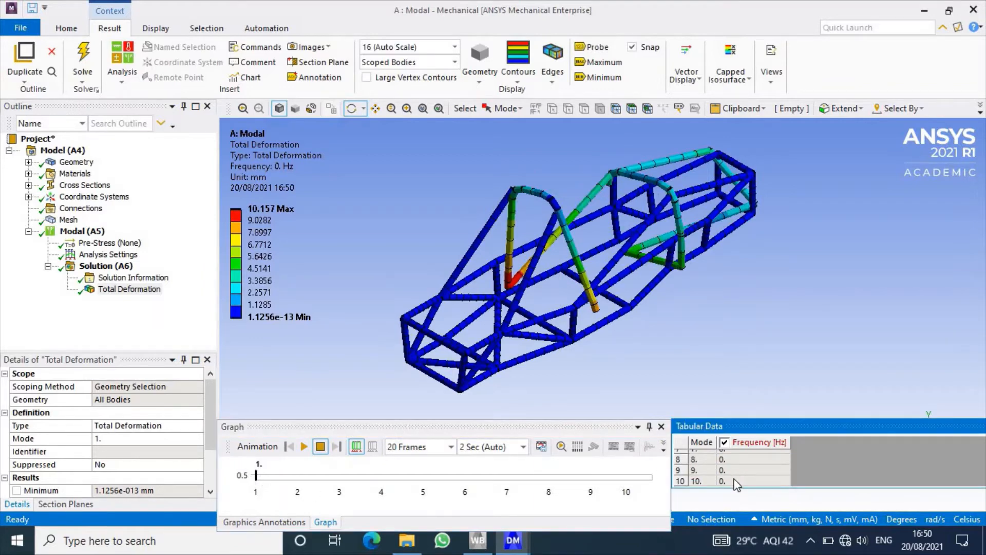
pyautogui.moveTo(733, 478); pyautogui.dragTo(732, 465)
pyautogui.rightClick(733, 465)
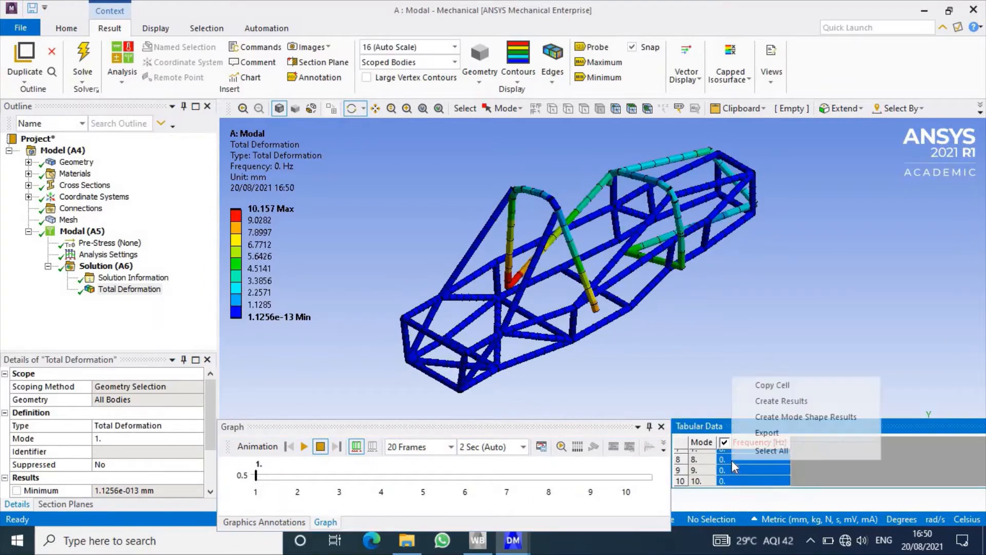
pyautogui.rightClick(728, 457)
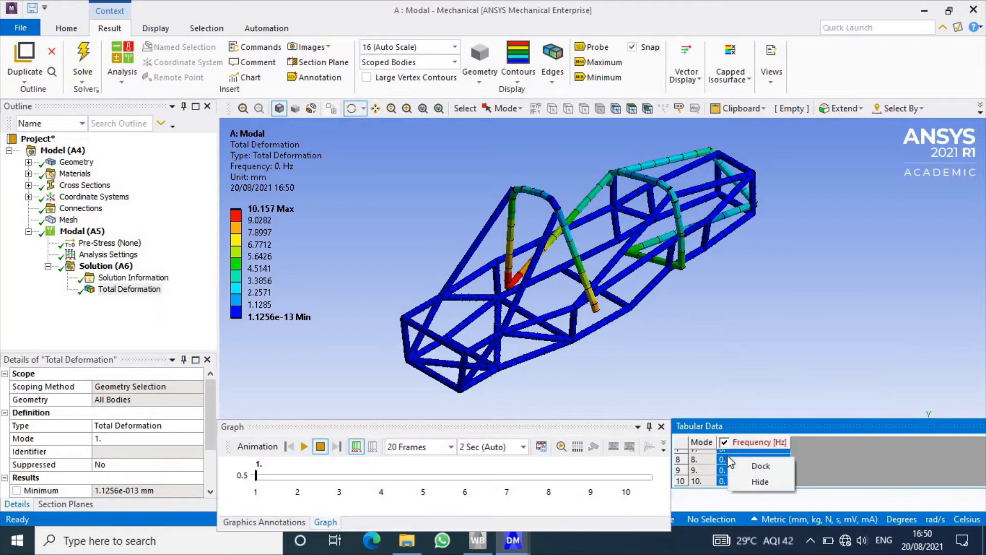
pyautogui.click(735, 466)
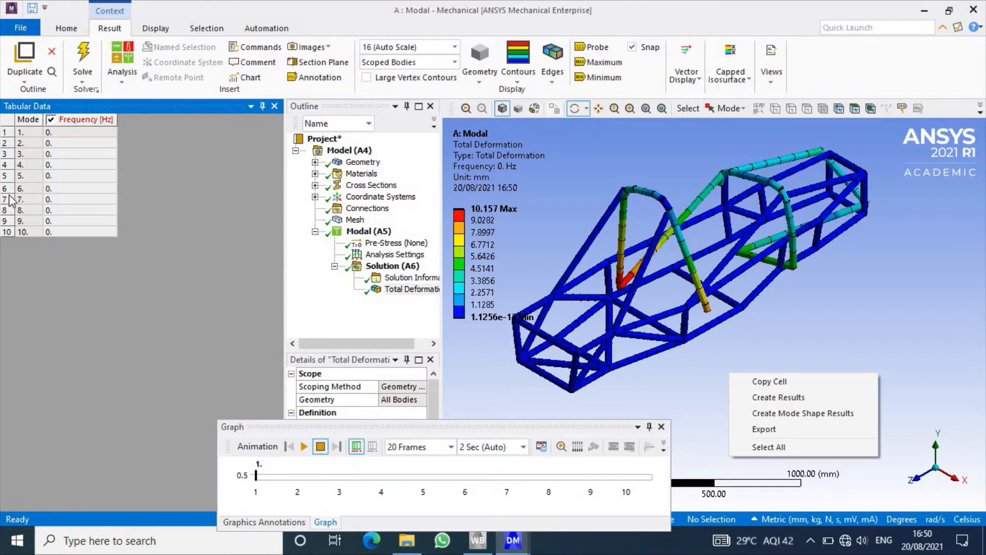
# Create mode shape results for modes 2 to 10 from the frequency table and solve them.
pyautogui.click(52, 144)
pyautogui.keyDown('shift'); pyautogui.click(69, 231); pyautogui.keyUp('shift')
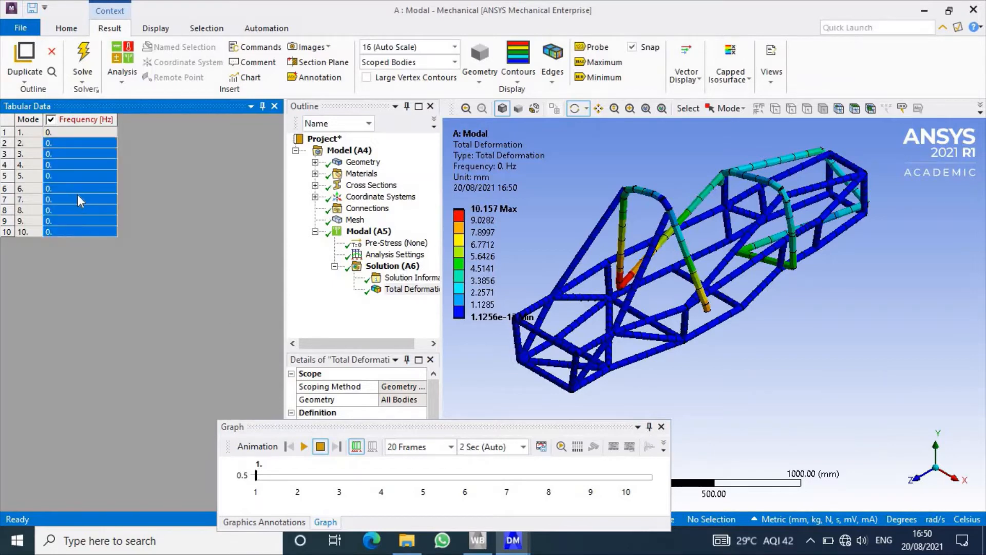
pyautogui.rightClick(75, 159)
pyautogui.click(128, 196)
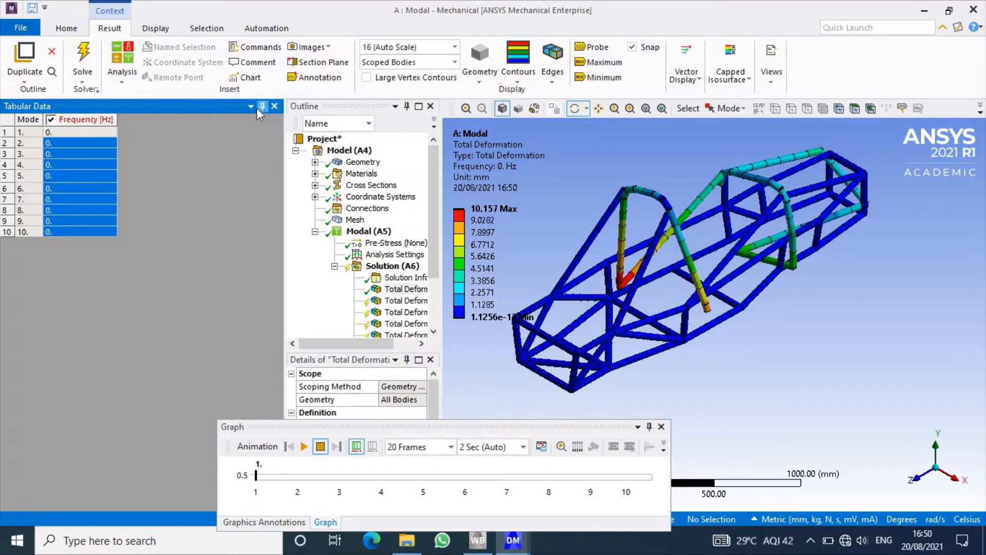
pyautogui.scroll(-2, 336, 396)
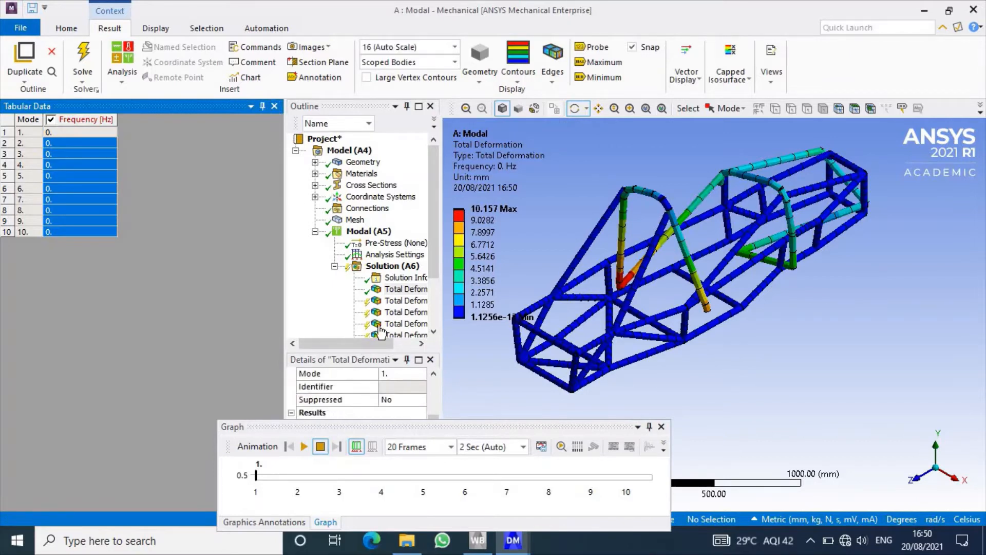
pyautogui.click(82, 59)
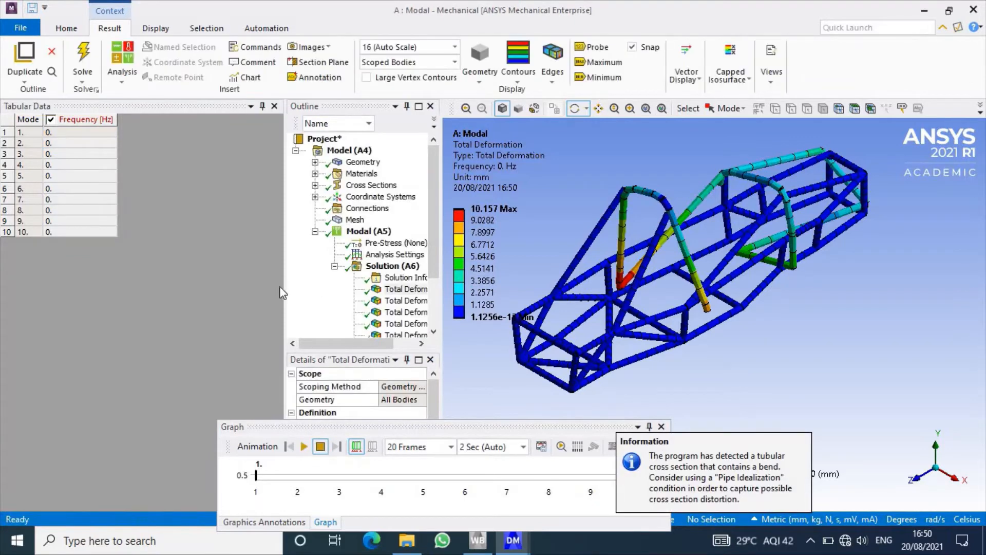
# Resize the outline area to show the full result names and play the Total Deformation 2 animation.
pyautogui.moveTo(286, 285); pyautogui.dragTo(163, 294)
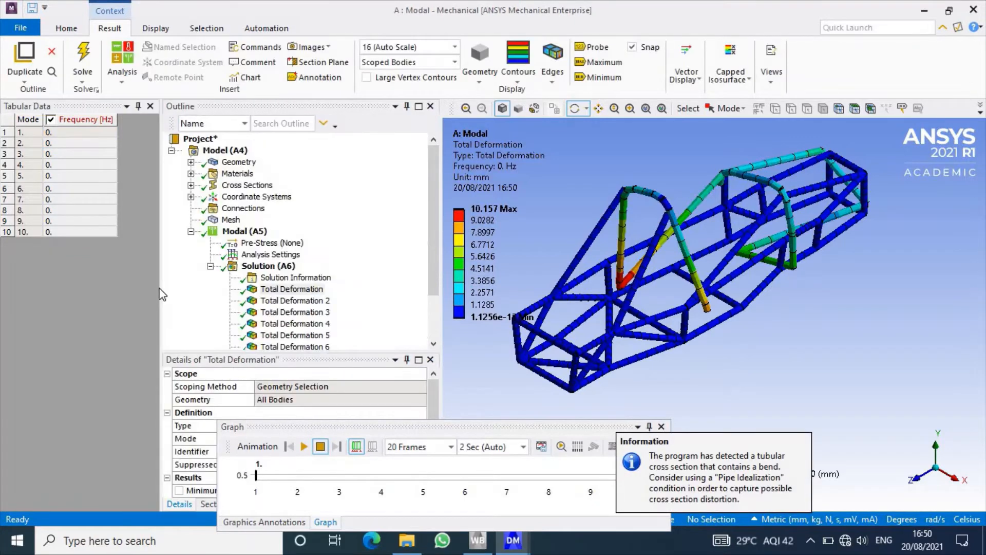
pyautogui.moveTo(438, 297); pyautogui.dragTo(376, 297)
pyautogui.scroll(-2, 290, 307)
pyautogui.click(295, 243)
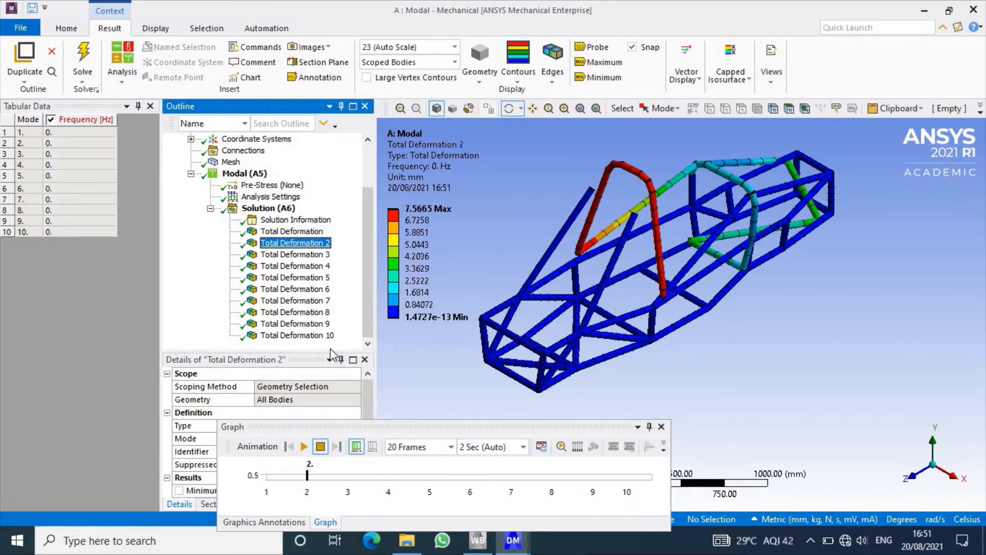
pyautogui.click(305, 447)
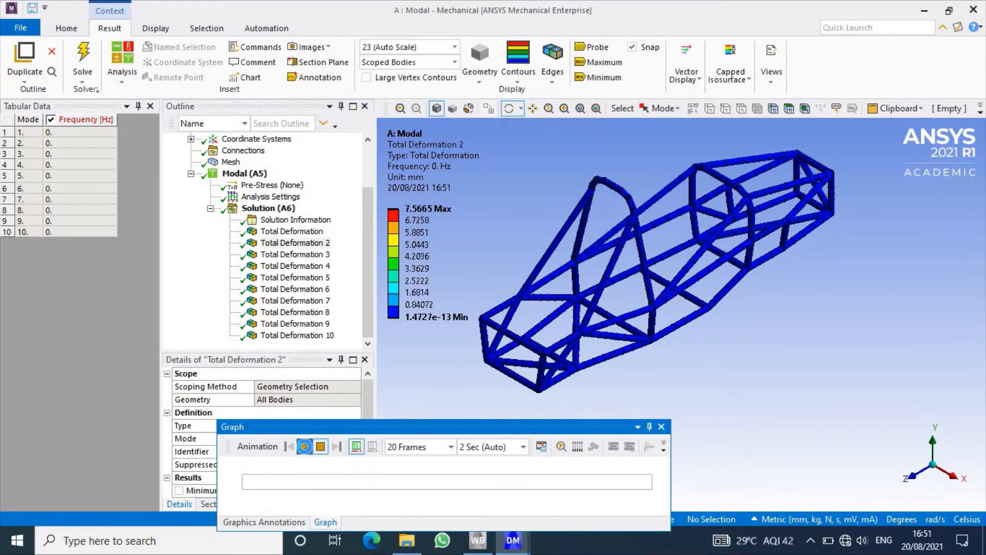
pyautogui.click(305, 447)
# Play the mode shape animations of Total Deformation 3 and Total Deformation 4.
pyautogui.click(296, 255)
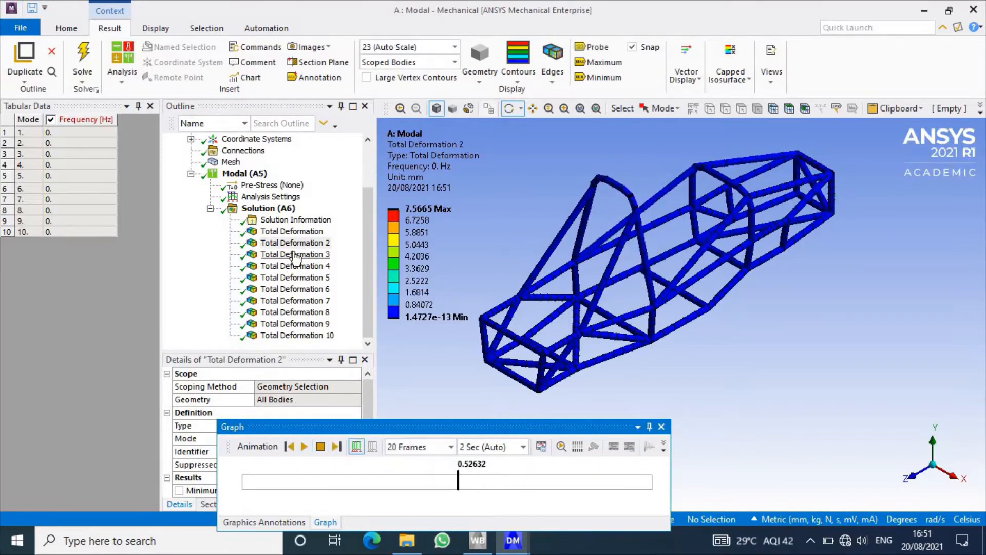
pyautogui.click(305, 447)
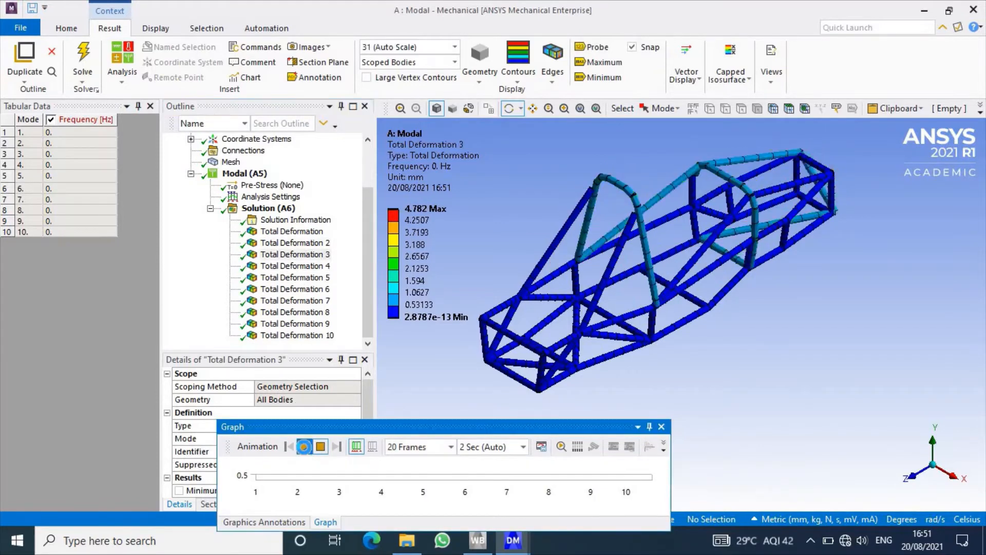
pyautogui.click(304, 447)
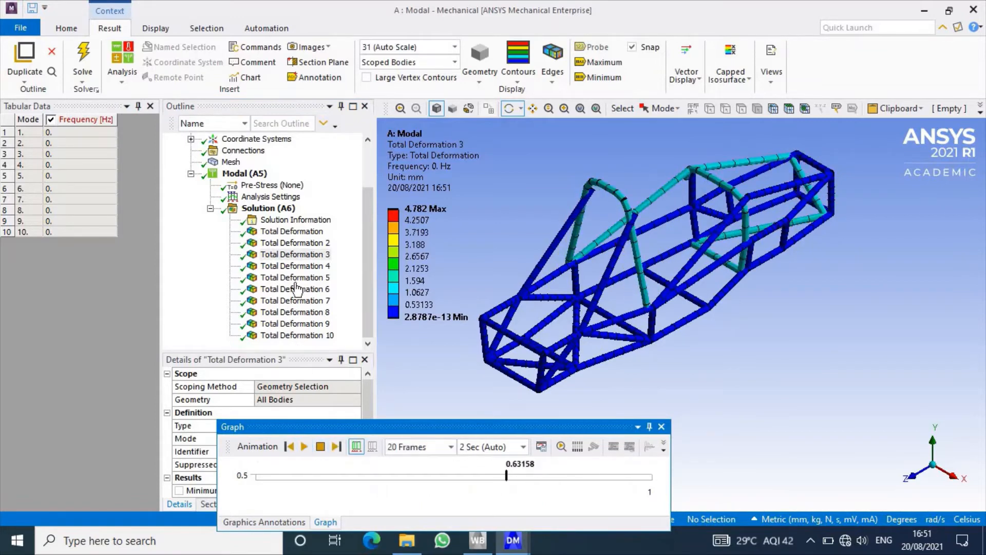
pyautogui.click(297, 266)
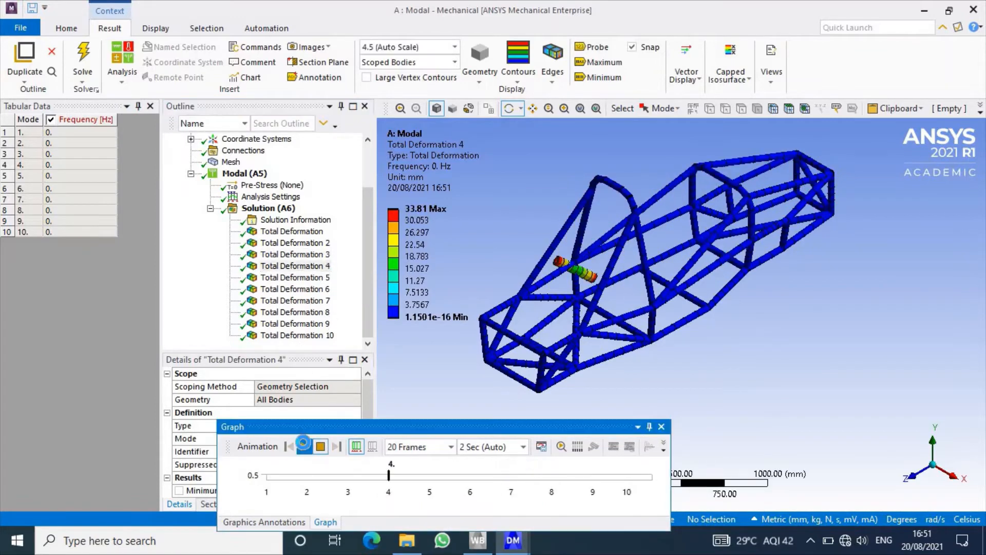
pyautogui.click(304, 446)
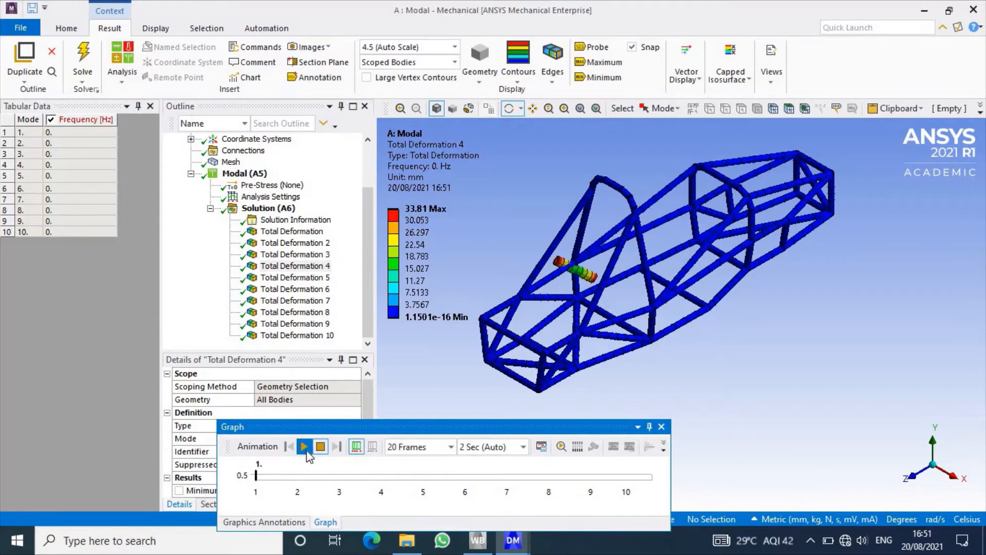
# Play the mode shape animations of Total Deformation 5, 6 and 7.
pyautogui.click(318, 278)
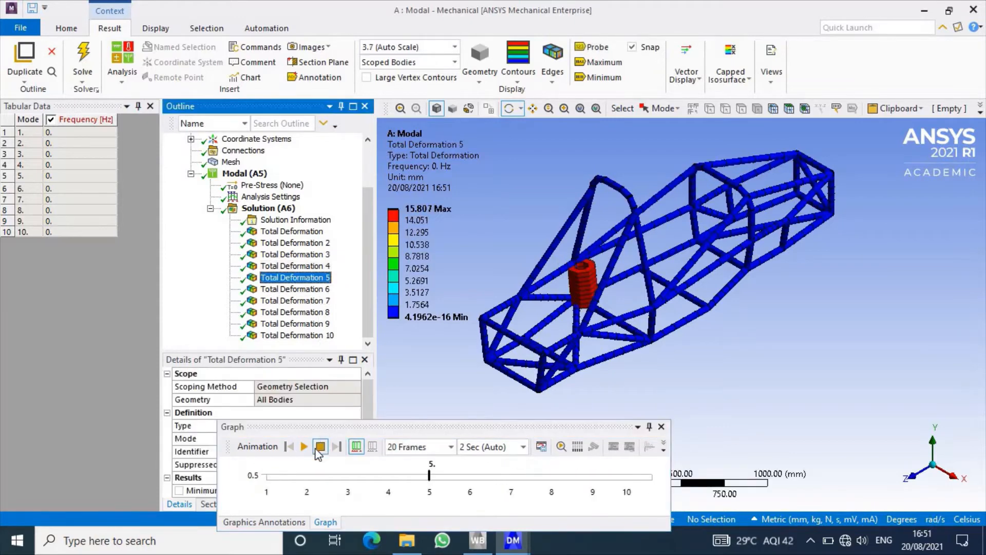
pyautogui.click(304, 447)
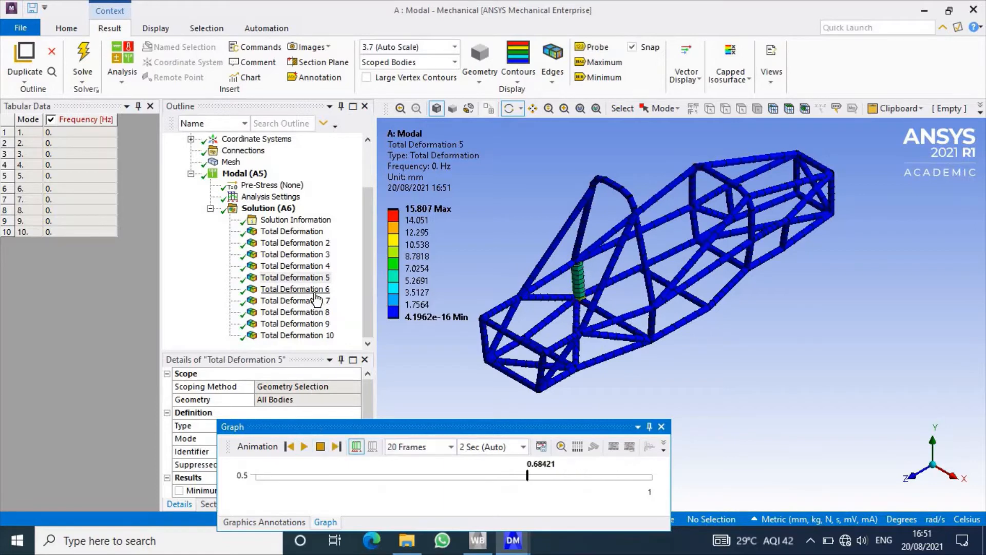
pyautogui.click(296, 289)
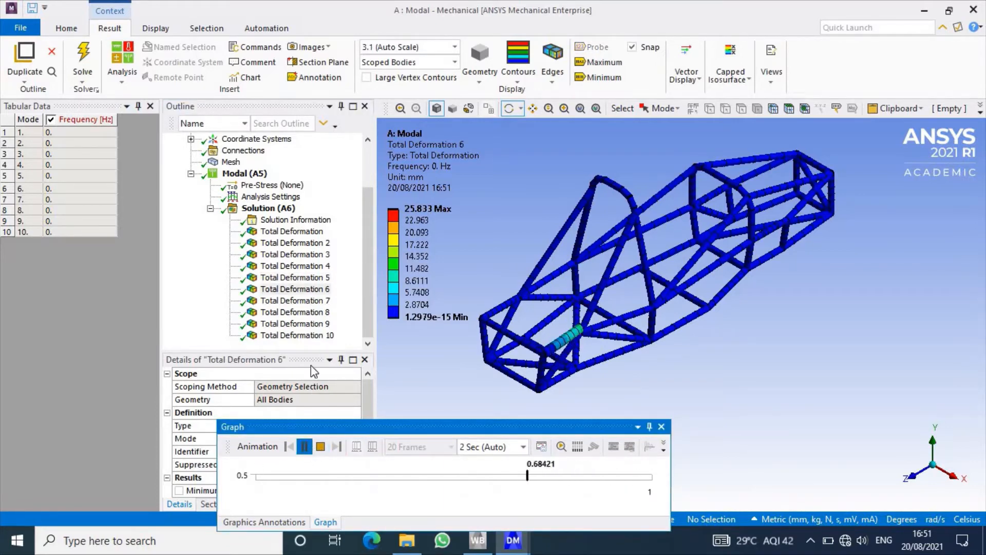
pyautogui.click(295, 301)
pyautogui.click(304, 447)
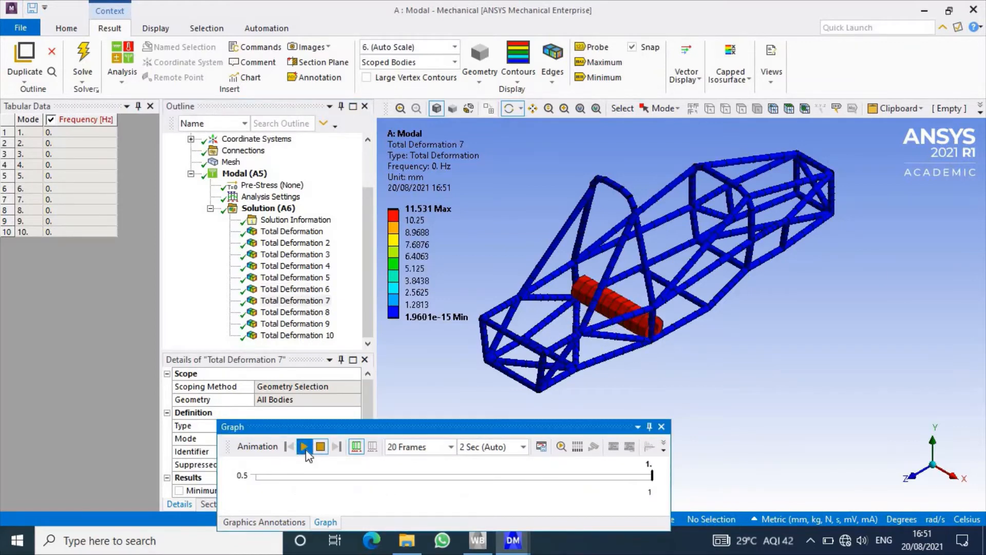
pyautogui.click(305, 449)
# Play the mode shape animations of Total Deformation 8 and Total Deformation 9.
pyautogui.click(311, 315)
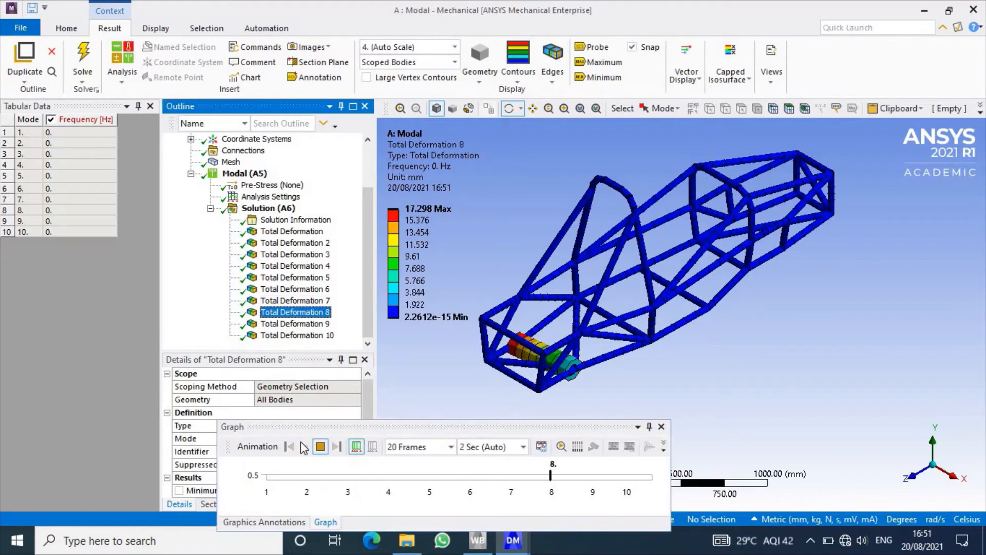
pyautogui.click(303, 447)
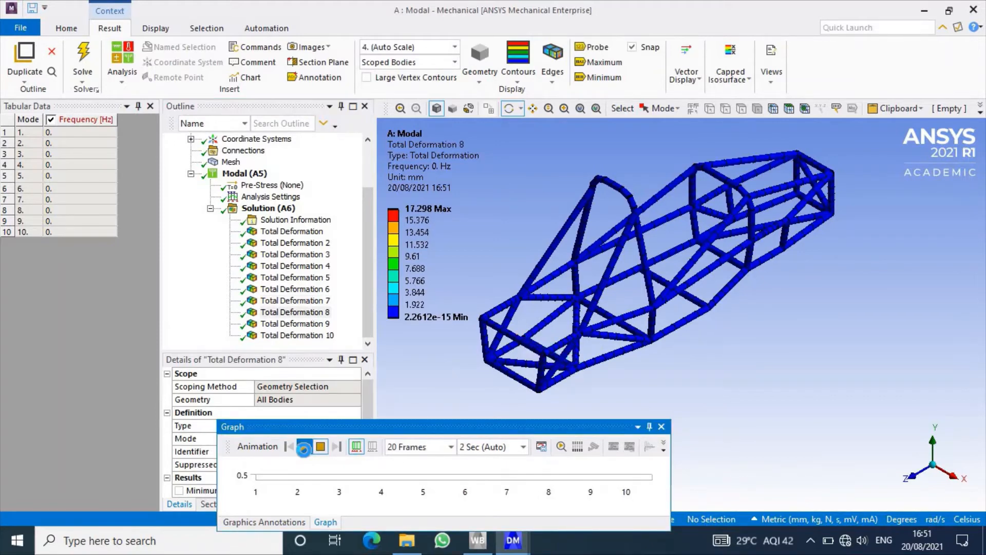
pyautogui.click(304, 447)
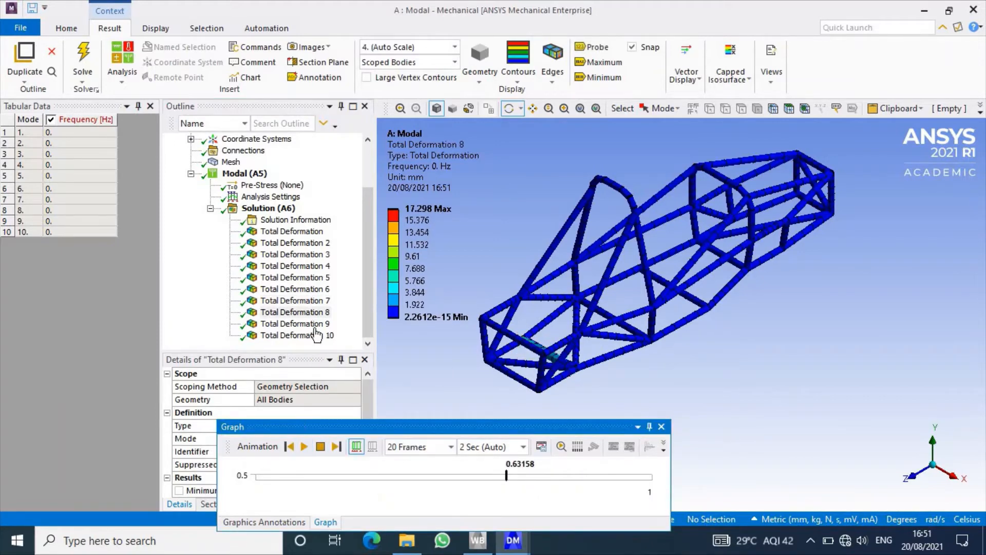
pyautogui.click(303, 324)
pyautogui.click(305, 447)
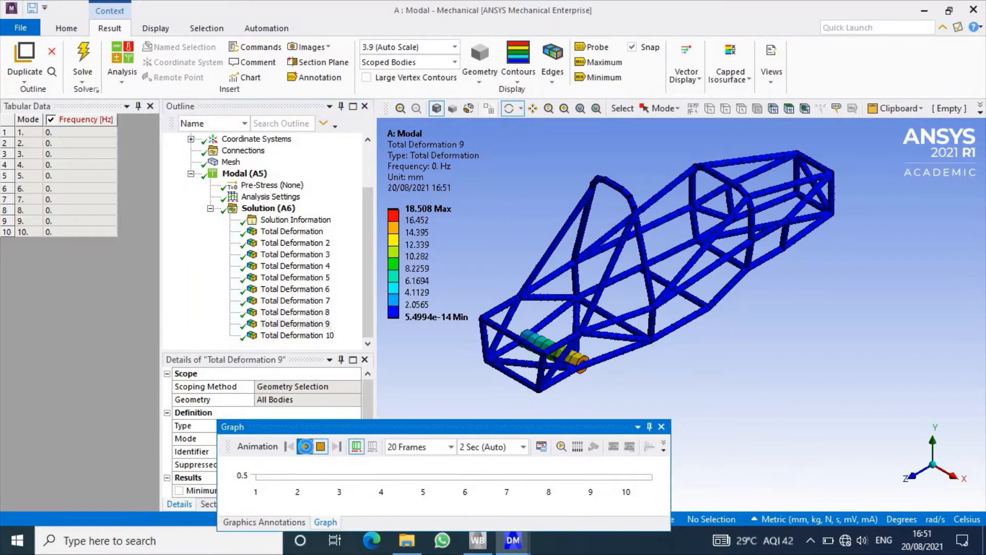
pyautogui.click(305, 447)
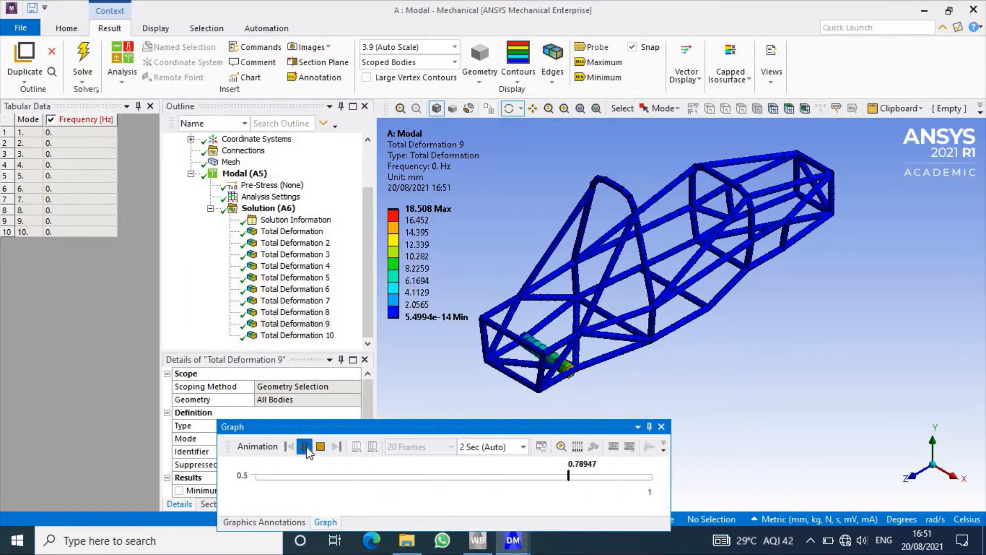
# Play the Total Deformation 10 animation and narrow the table and outline areas to enlarge the model view.
pyautogui.click(308, 335)
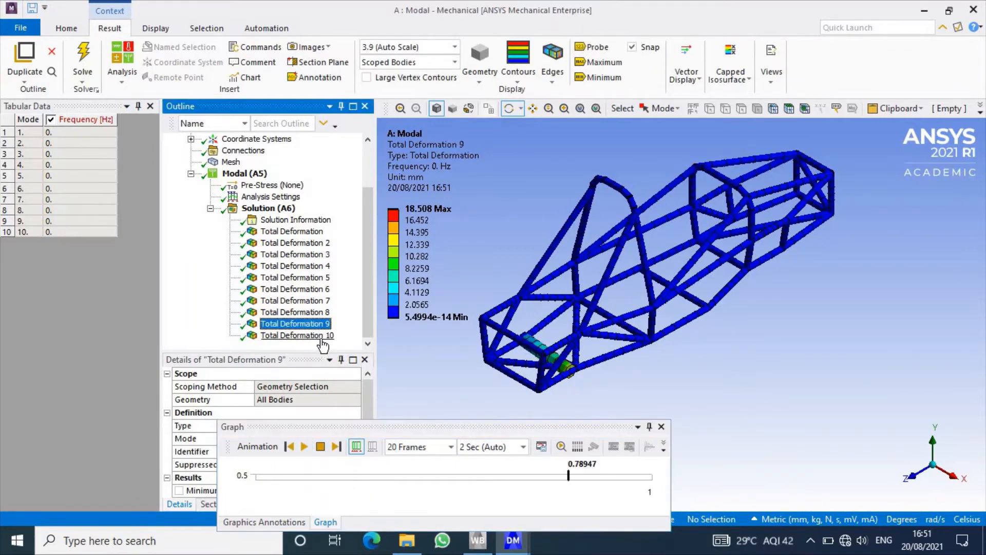
pyautogui.click(302, 447)
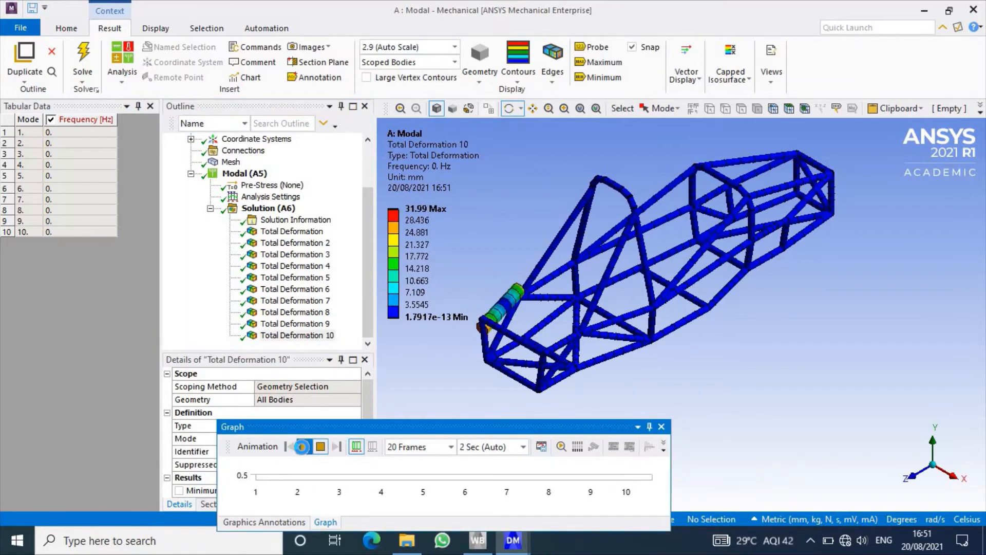
pyautogui.click(302, 447)
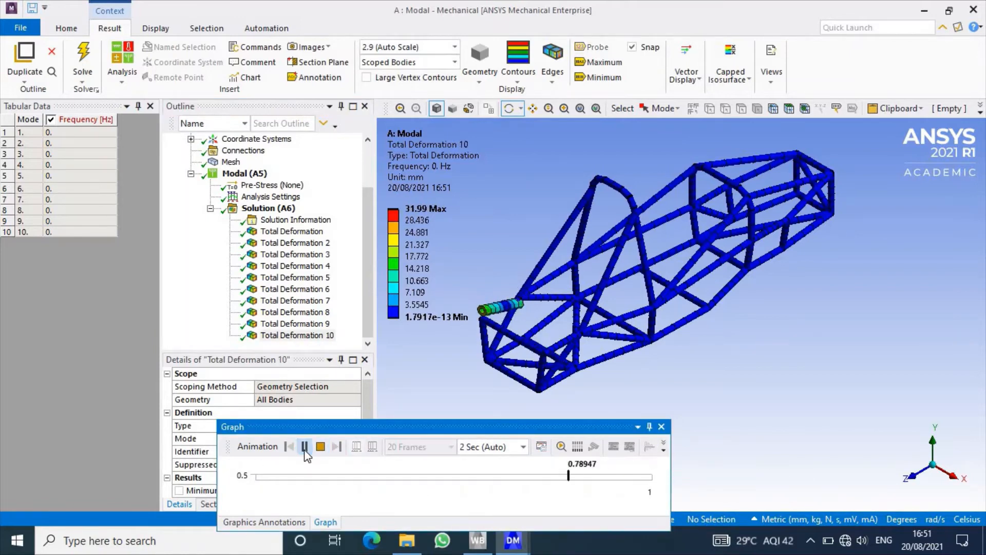
pyautogui.moveTo(149, 229); pyautogui.dragTo(120, 229)
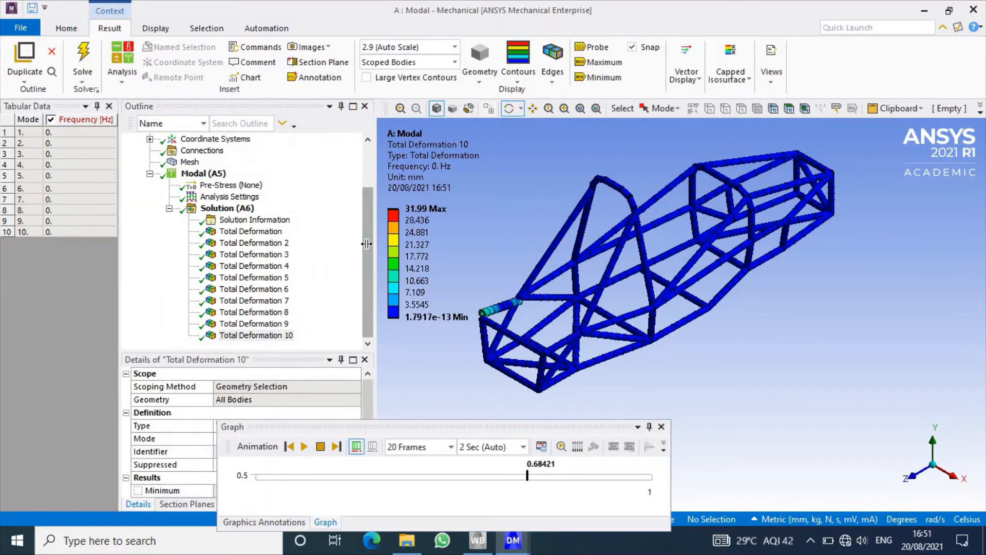
pyautogui.moveTo(366, 244); pyautogui.dragTo(290, 243)
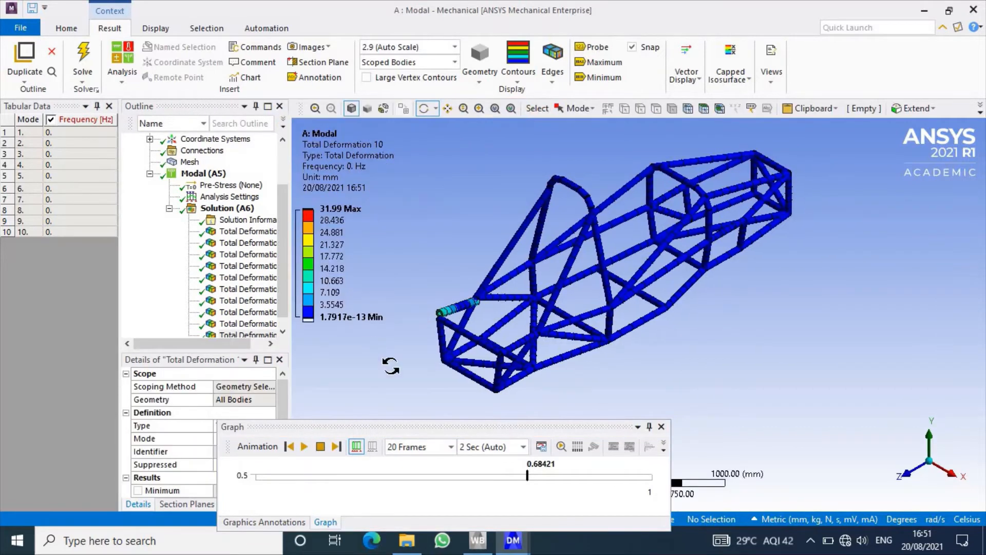
# Switch to Workbench and open the modal system's geometry for editing in DesignModeler.
pyautogui.click(479, 548)
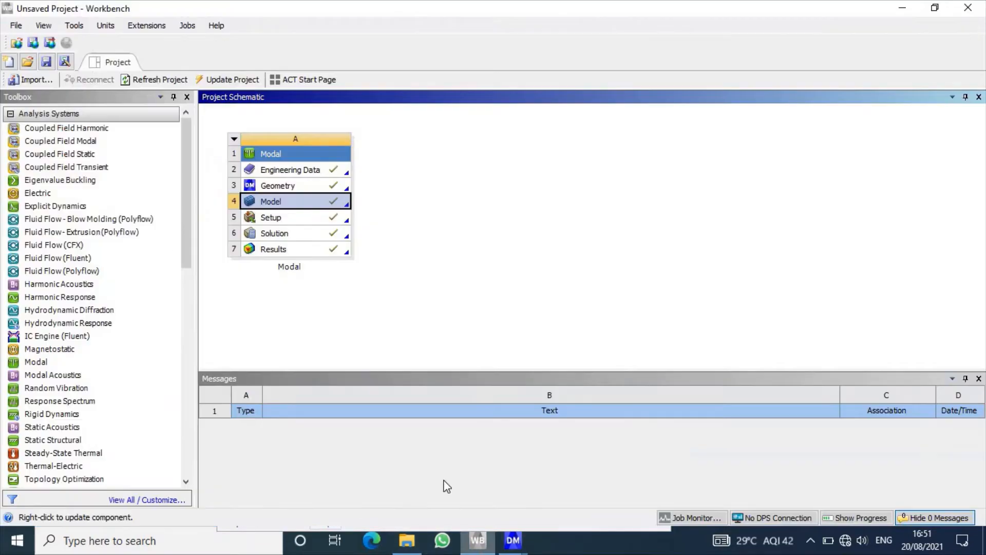
pyautogui.rightClick(322, 205)
pyautogui.click(313, 186)
pyautogui.rightClick(313, 186)
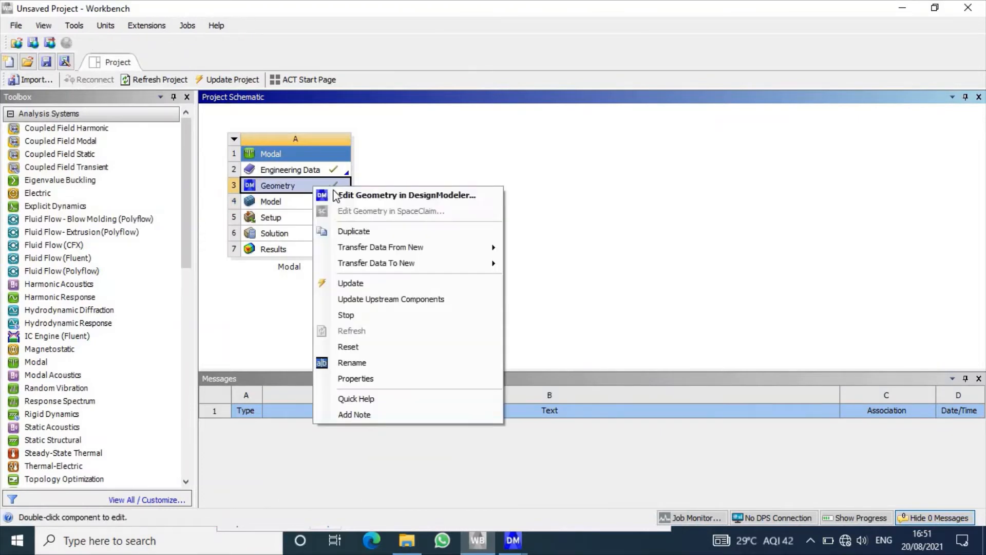
pyautogui.click(396, 196)
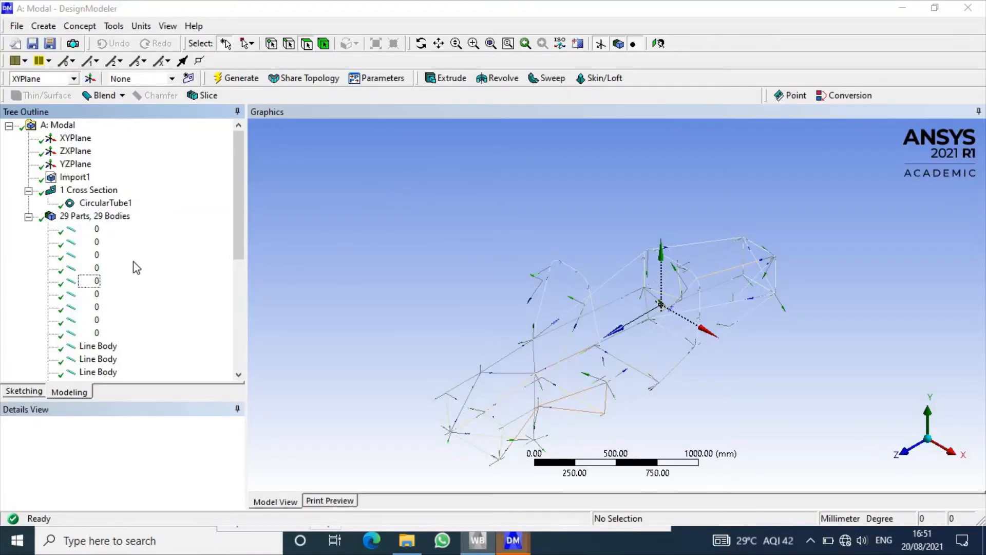
# Start a Connect feature of the Edges type and assign all edges of the roll cage line bodies to it.
pyautogui.scroll(-2, 120, 252)
pyautogui.scroll(3, 118, 243)
pyautogui.click(114, 26)
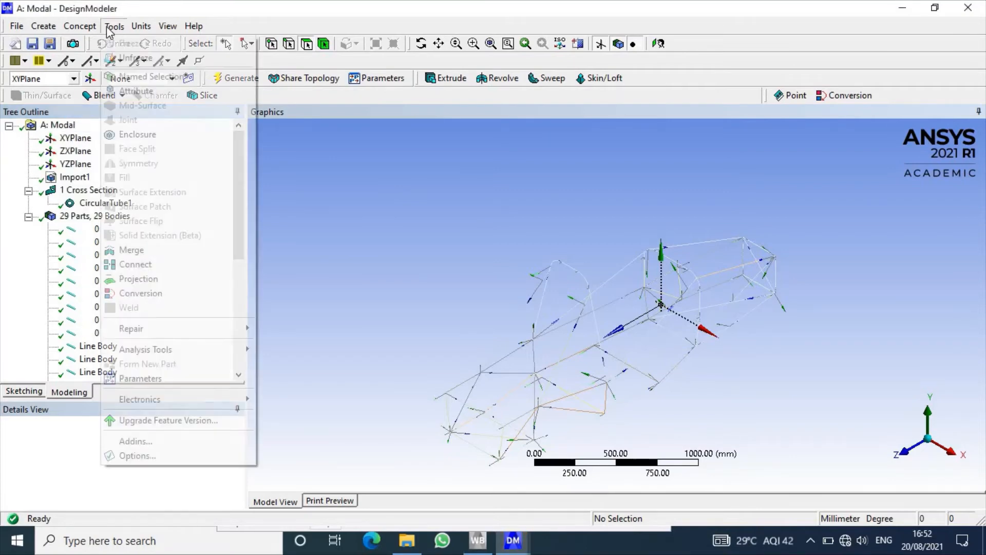
pyautogui.click(140, 264)
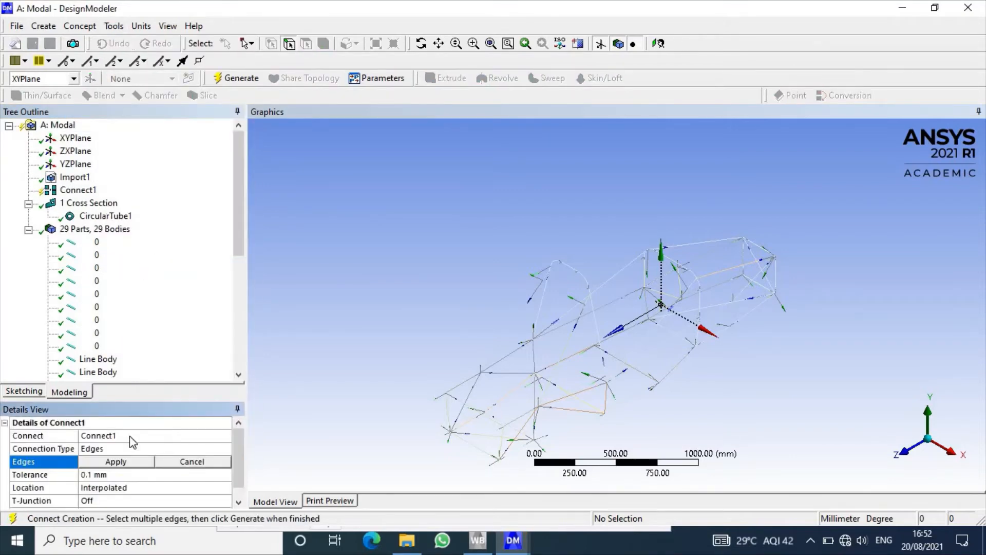
pyautogui.scroll(-1, 144, 453)
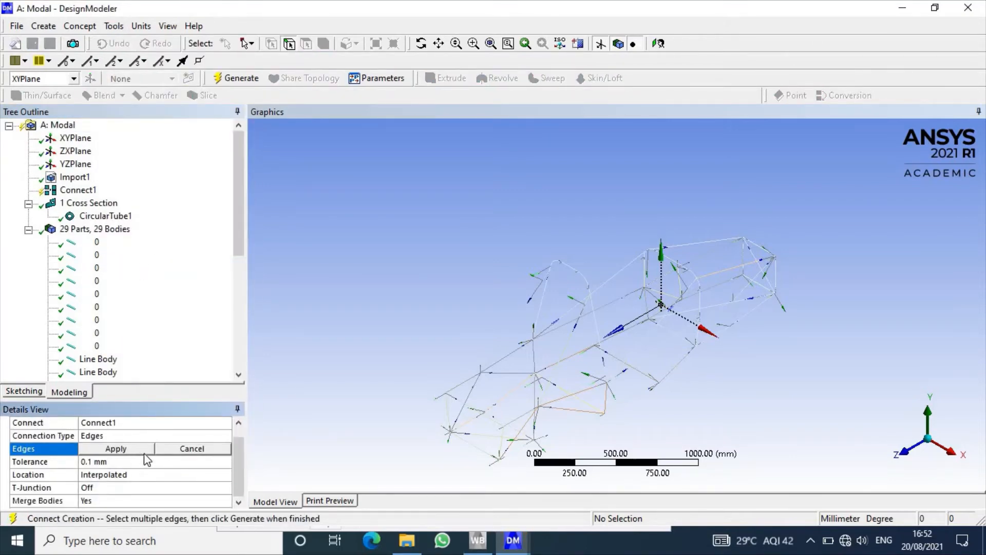
pyautogui.click(497, 366)
pyautogui.hotkey('ctrl', 'a')
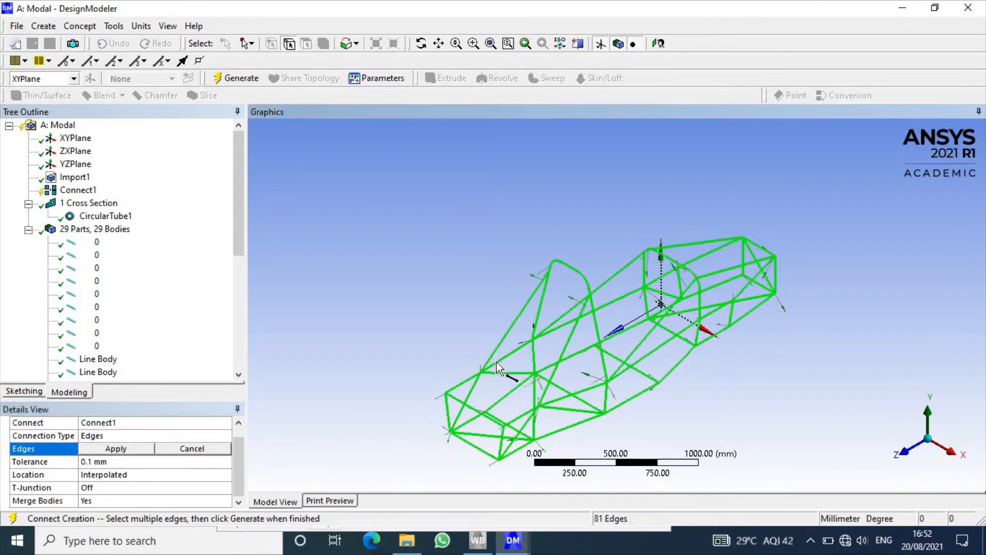
pyautogui.click(128, 447)
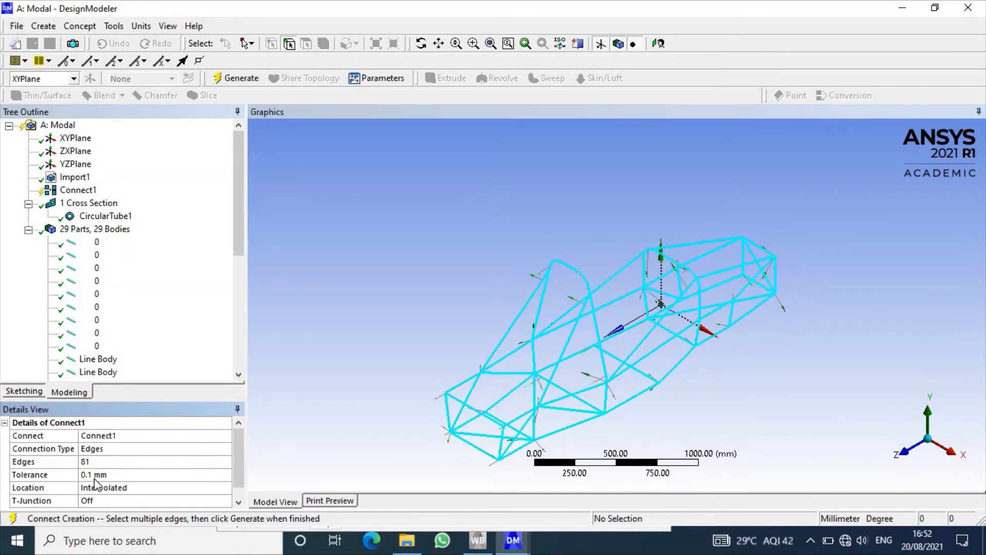
# Set the Connect tolerance to 1 mm and T-Junction to Preserve Split-Edge, and generate the feature.
pyautogui.click(95, 476)
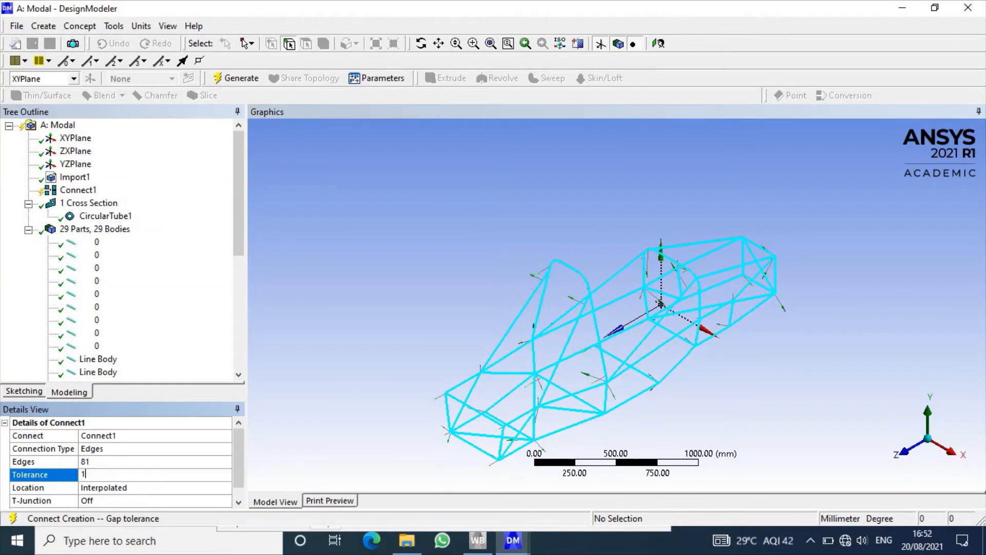
pyautogui.scroll(-1, 111, 485)
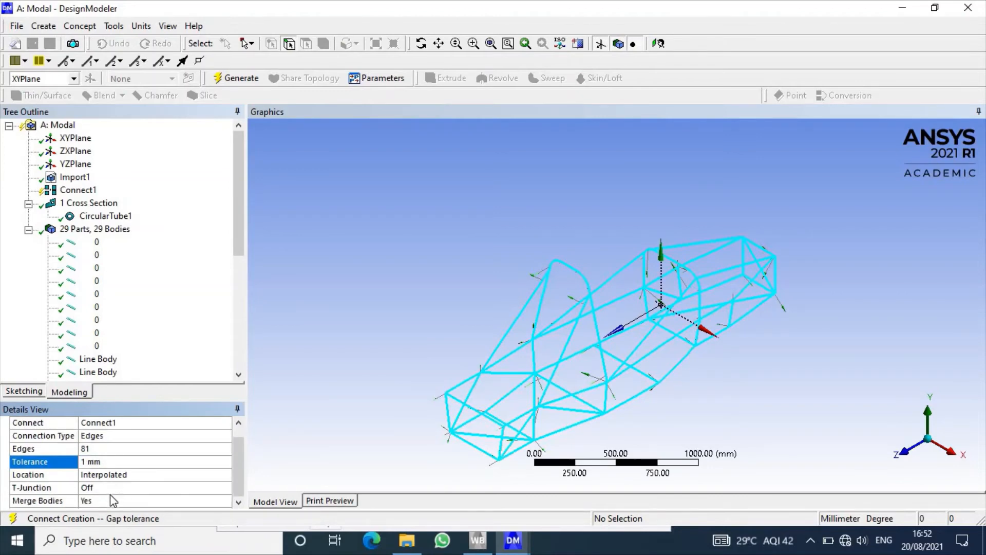
pyautogui.click(228, 488)
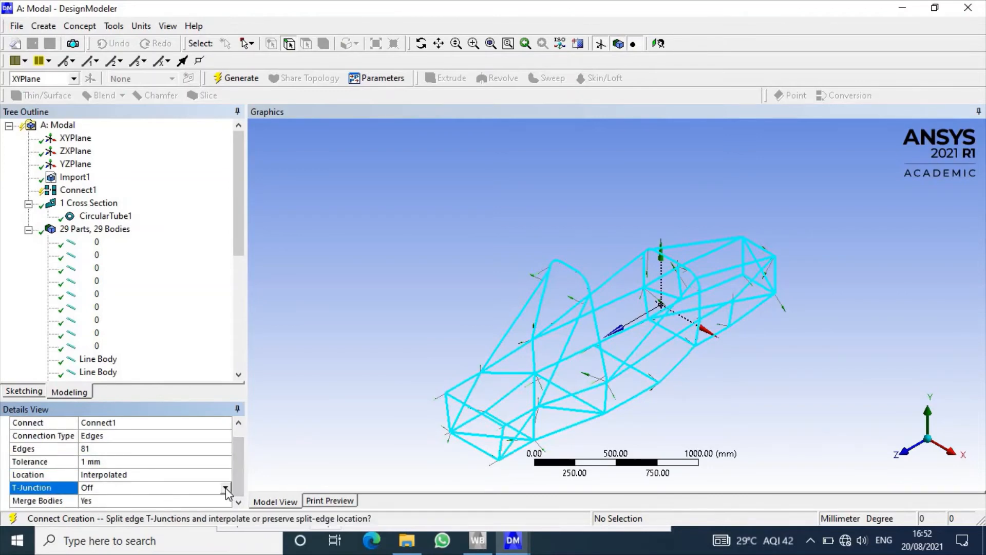
pyautogui.click(226, 487)
pyautogui.click(166, 519)
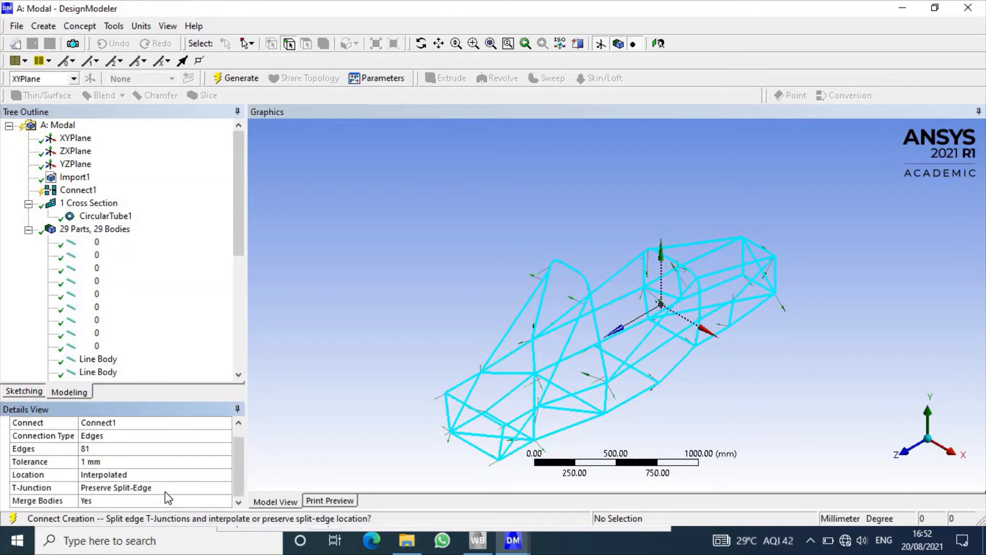
pyautogui.click(232, 81)
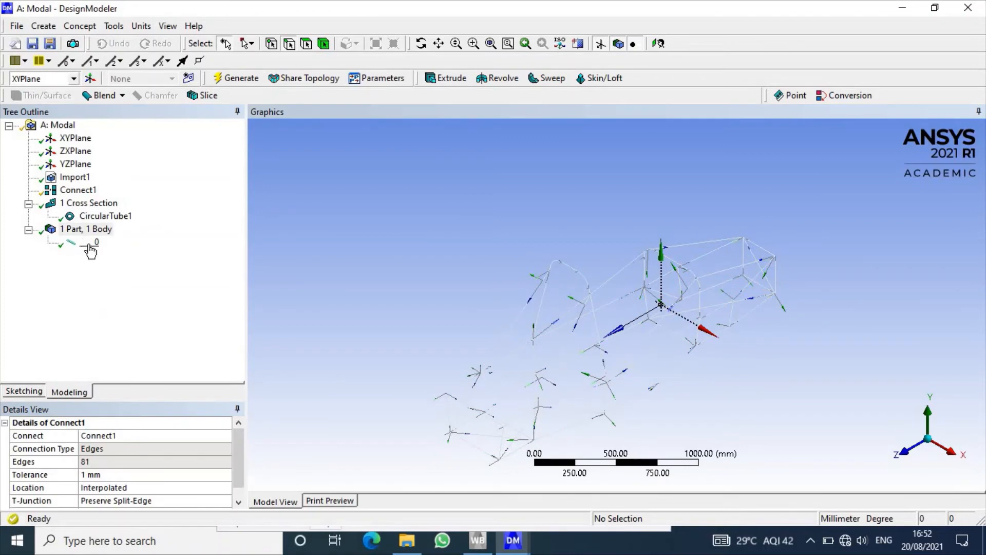
# Switch to Workbench and reopen the modal system's Model in Mechanical, reading in the changed upstream geometry.
pyautogui.click(478, 548)
pyautogui.doubleClick(294, 205)
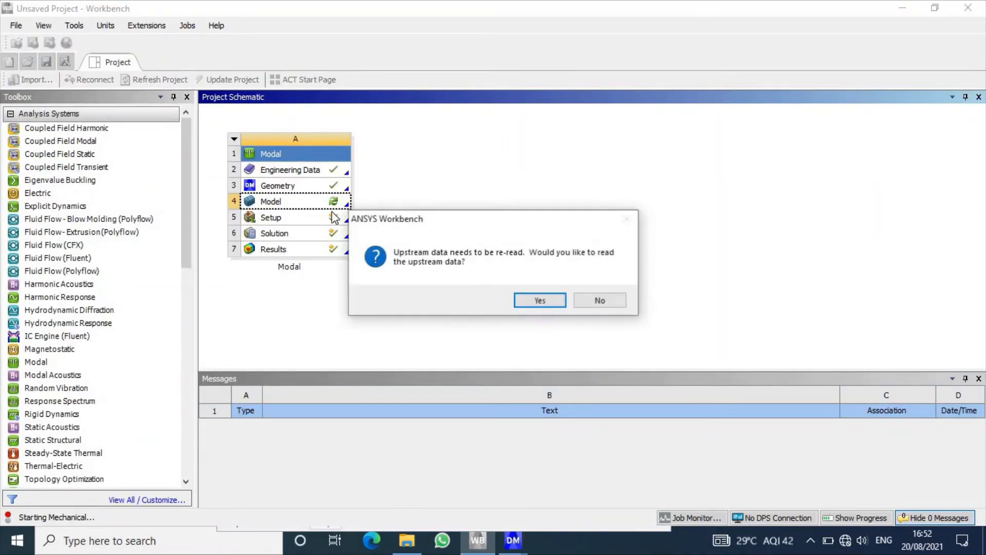
pyautogui.click(522, 303)
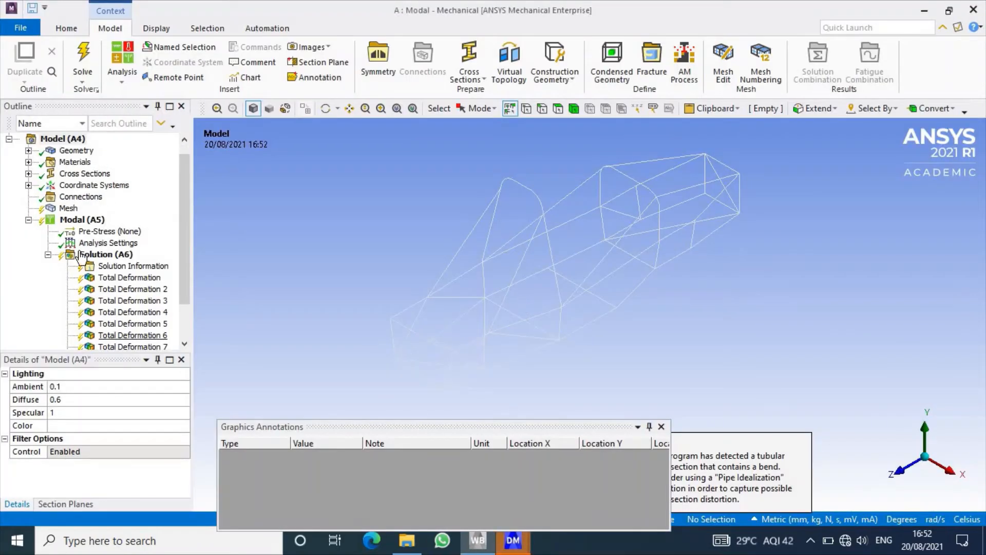
# Generate the mesh on the connected roll cage and solve the modal analysis again.
pyautogui.click(72, 209)
pyautogui.rightClick(73, 209)
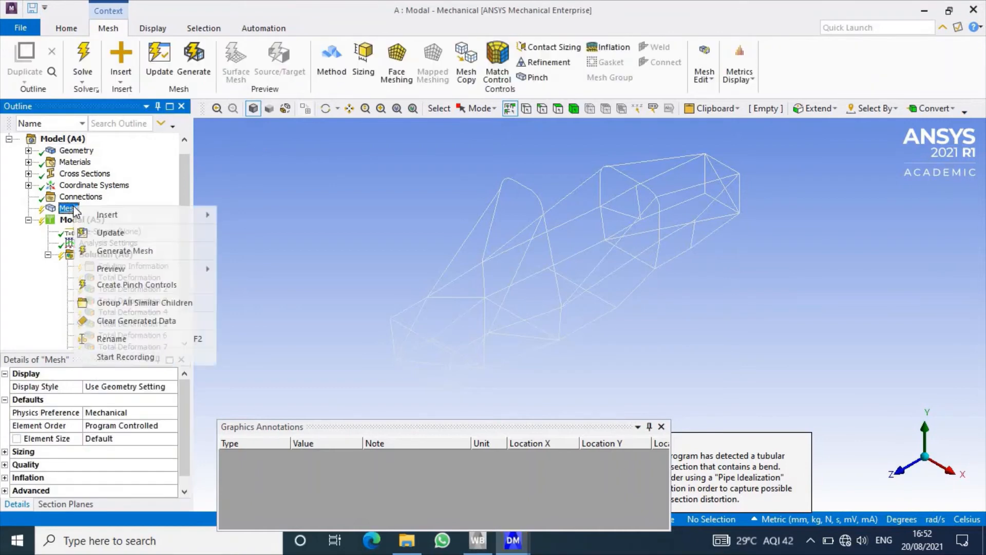
pyautogui.click(133, 252)
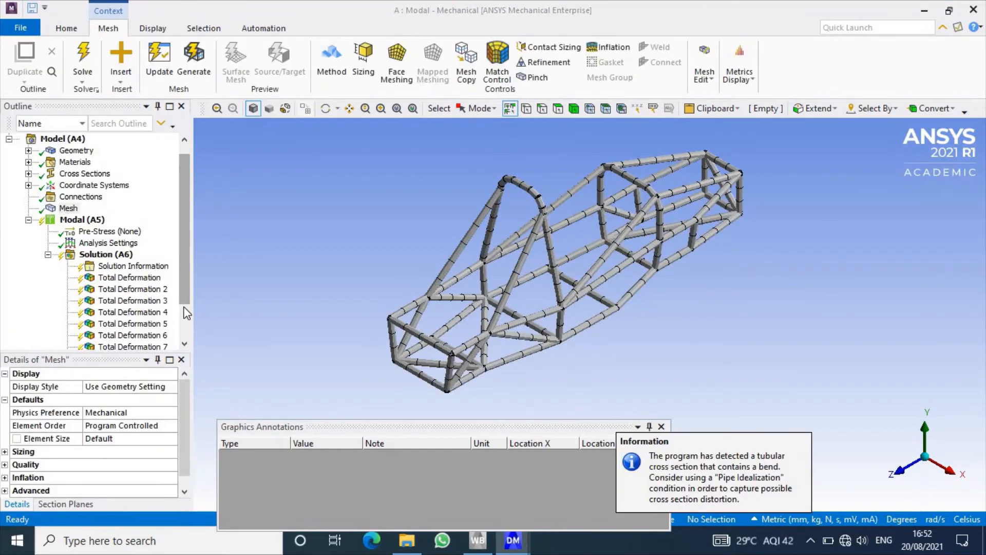
pyautogui.click(88, 47)
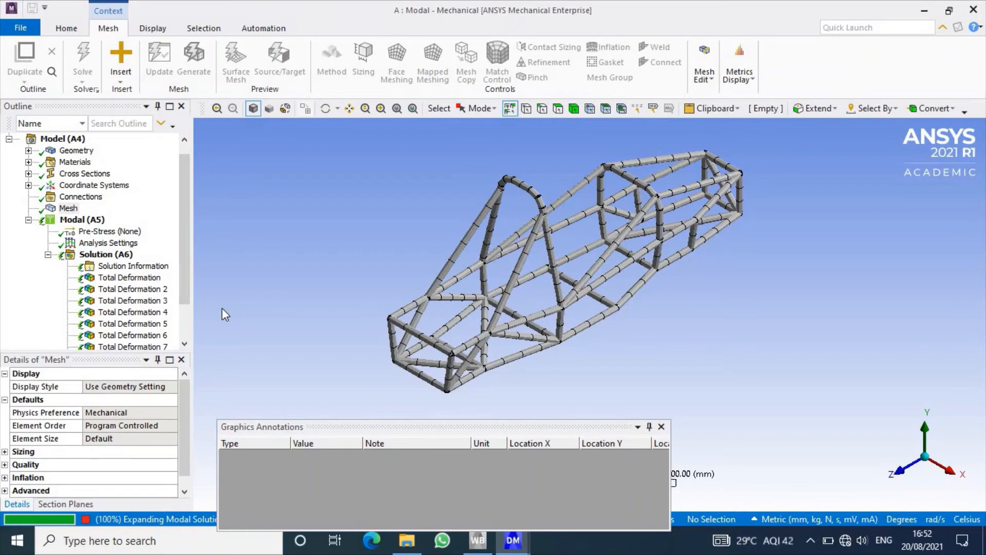
# Play the updated mode shape animations of Total Deformation, Total Deformation 2 and Total Deformation 3.
pyautogui.click(142, 280)
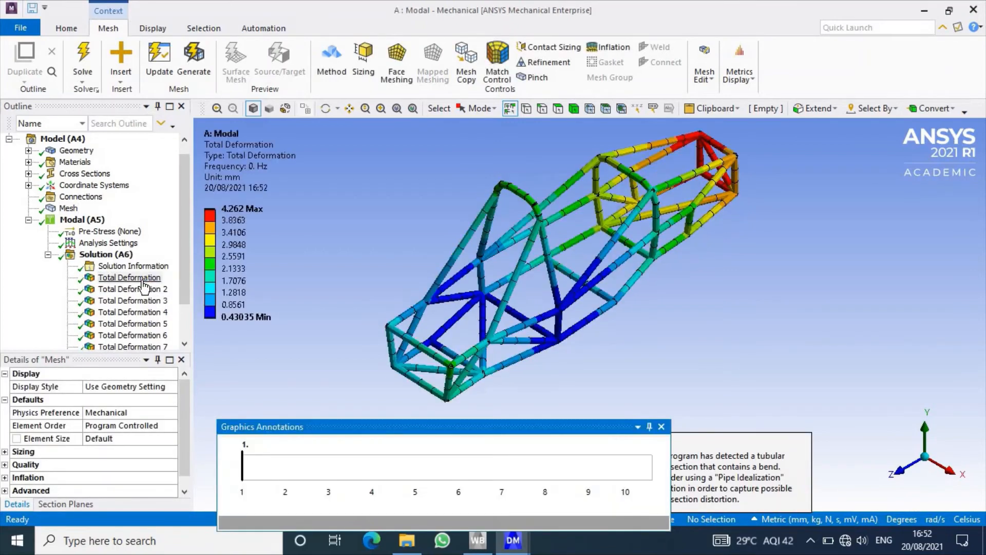
pyautogui.click(300, 447)
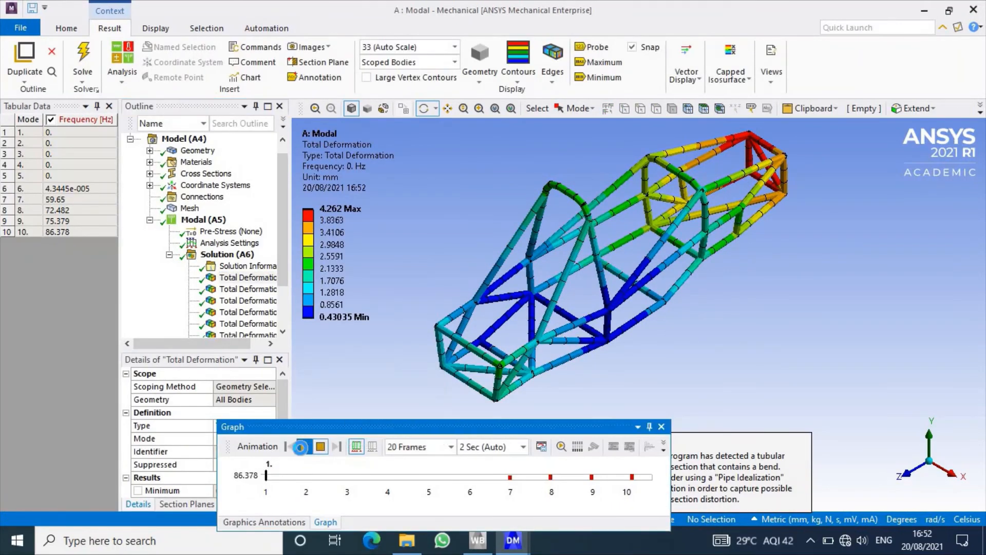
pyautogui.click(246, 289)
pyautogui.click(302, 446)
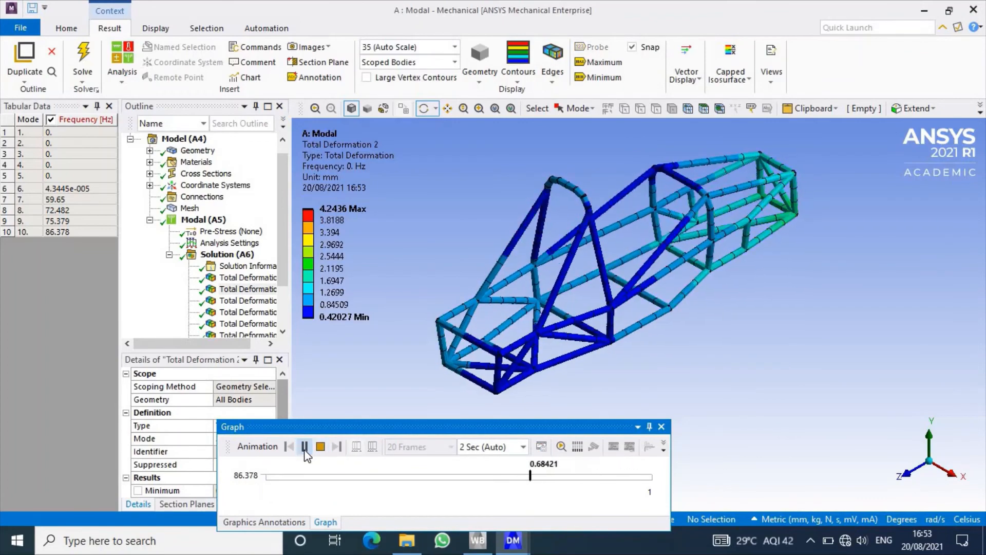
pyautogui.click(246, 301)
pyautogui.click(304, 446)
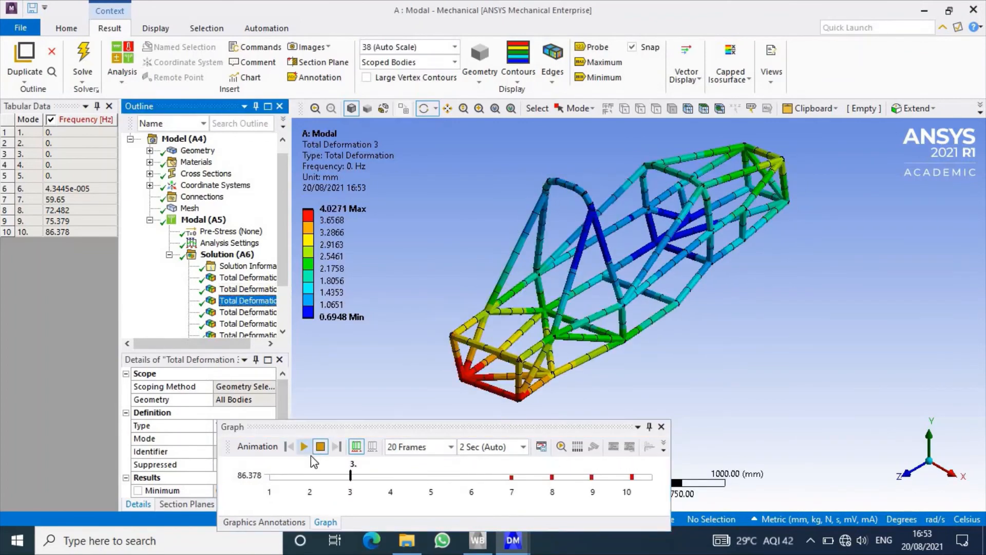
pyautogui.click(305, 447)
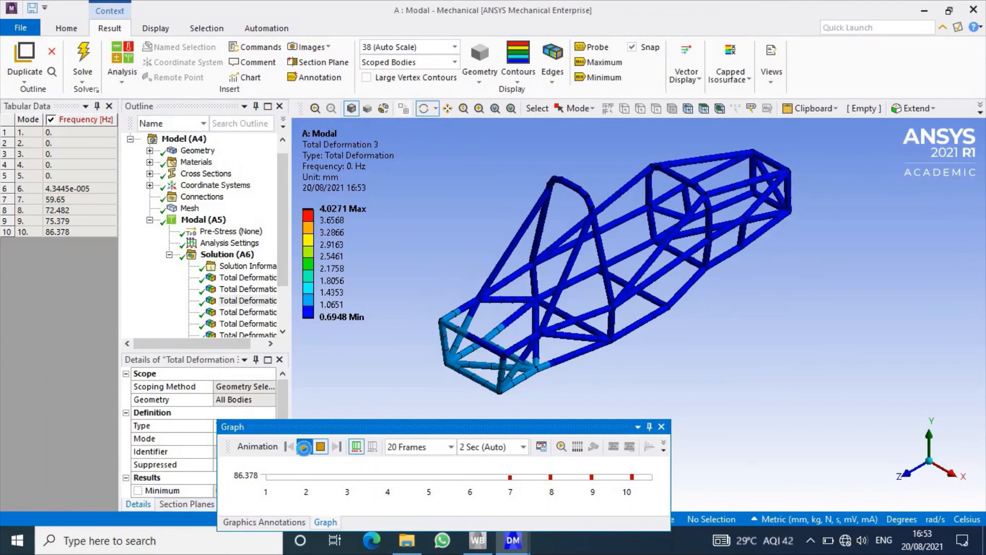
# Play the updated mode shape animations of Total Deformation 4 and Total Deformation 5.
pyautogui.click(247, 312)
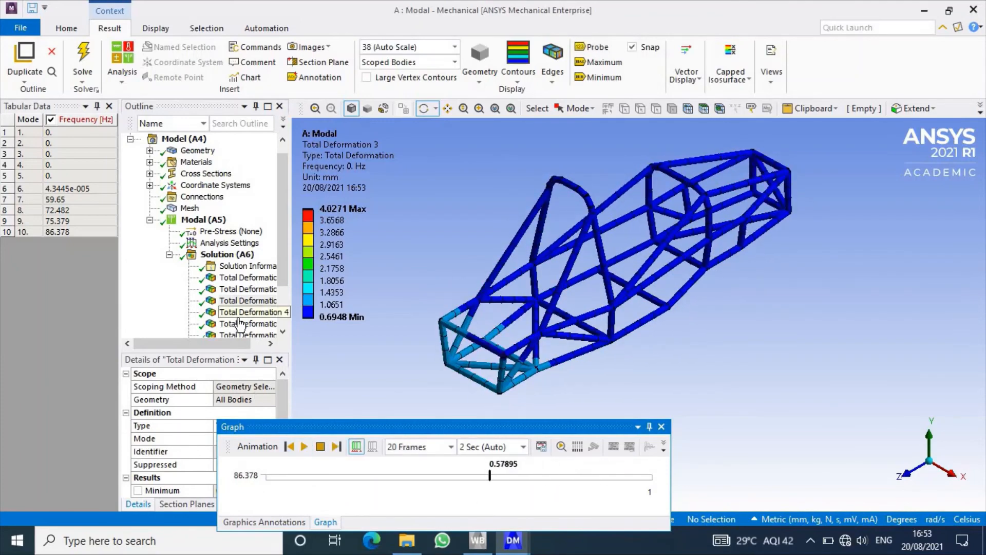
pyautogui.click(305, 447)
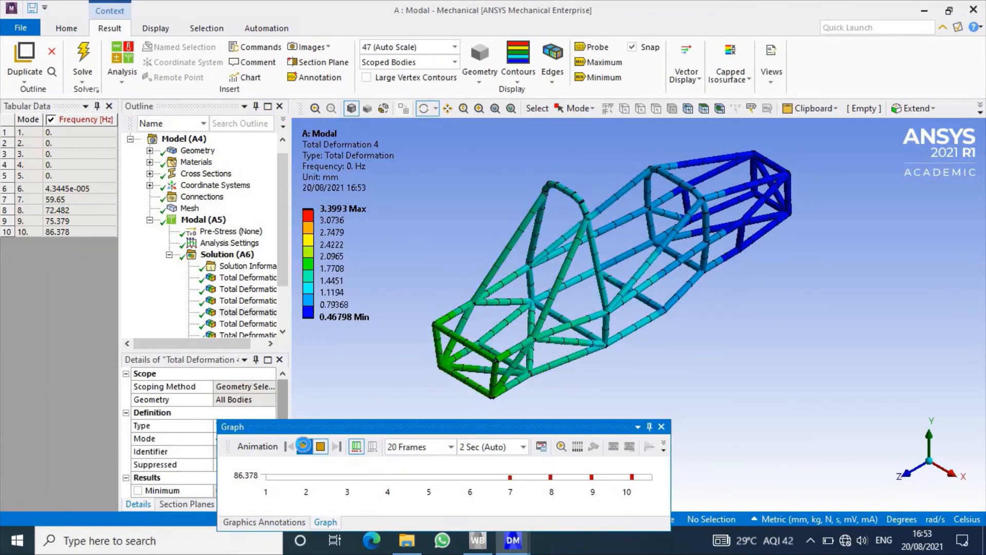
pyautogui.click(305, 446)
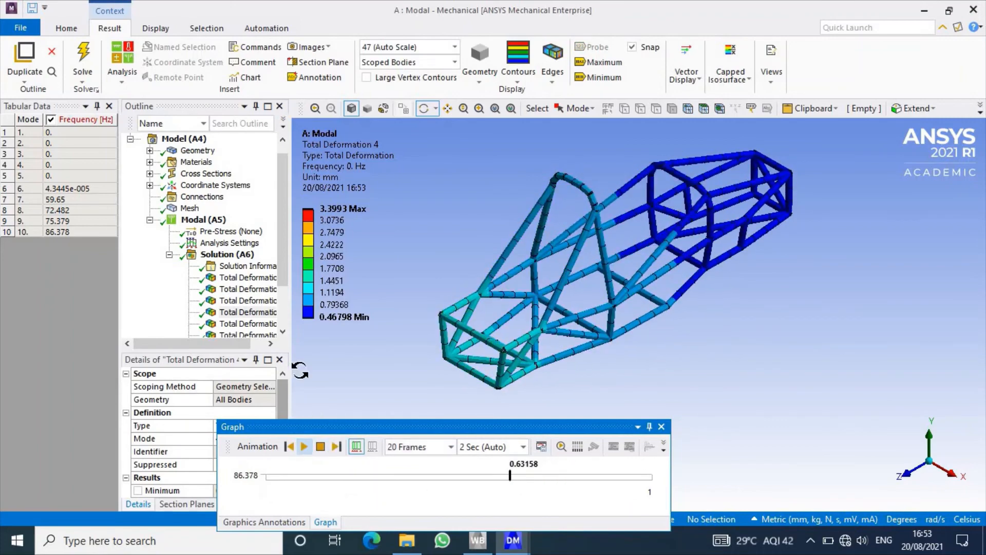
pyautogui.click(250, 325)
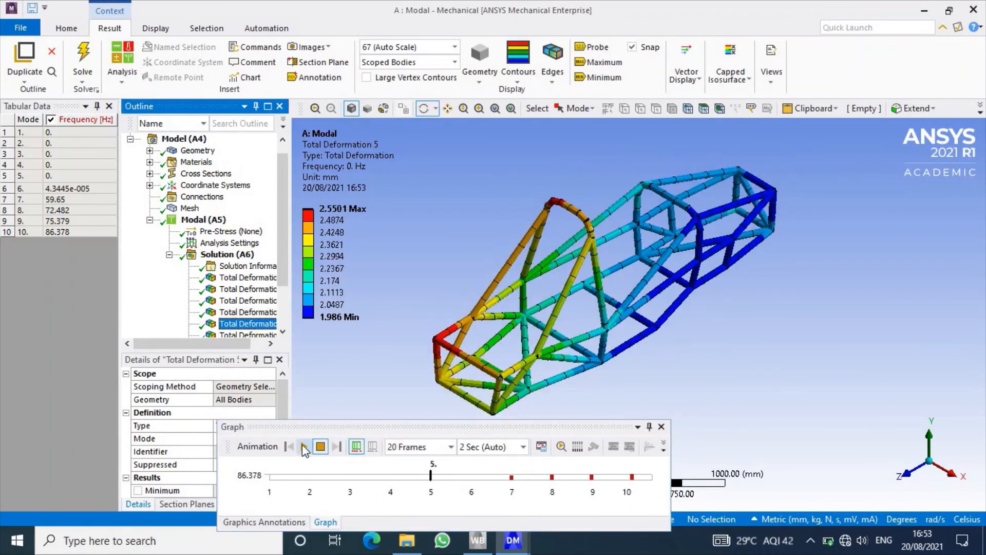
pyautogui.click(302, 446)
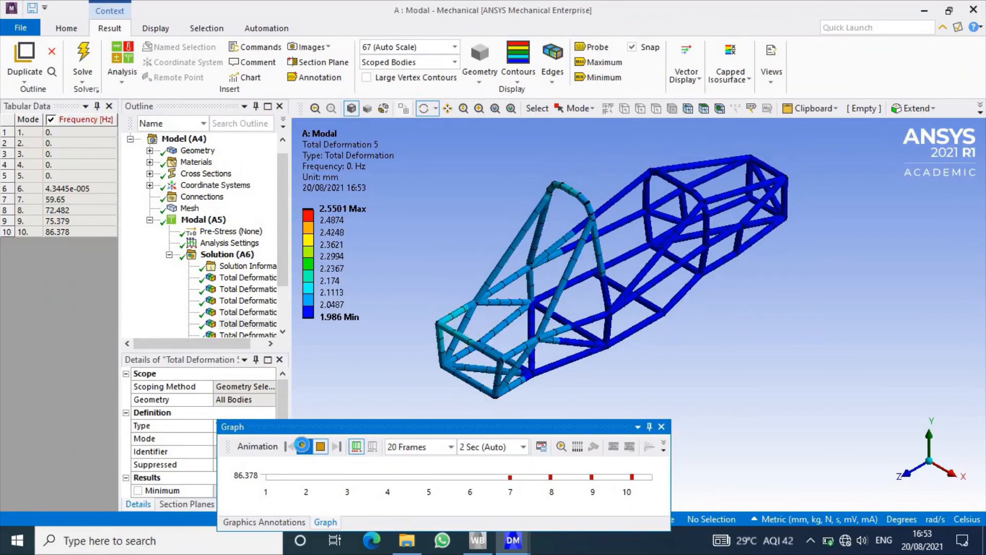
pyautogui.click(257, 325)
pyautogui.click(304, 447)
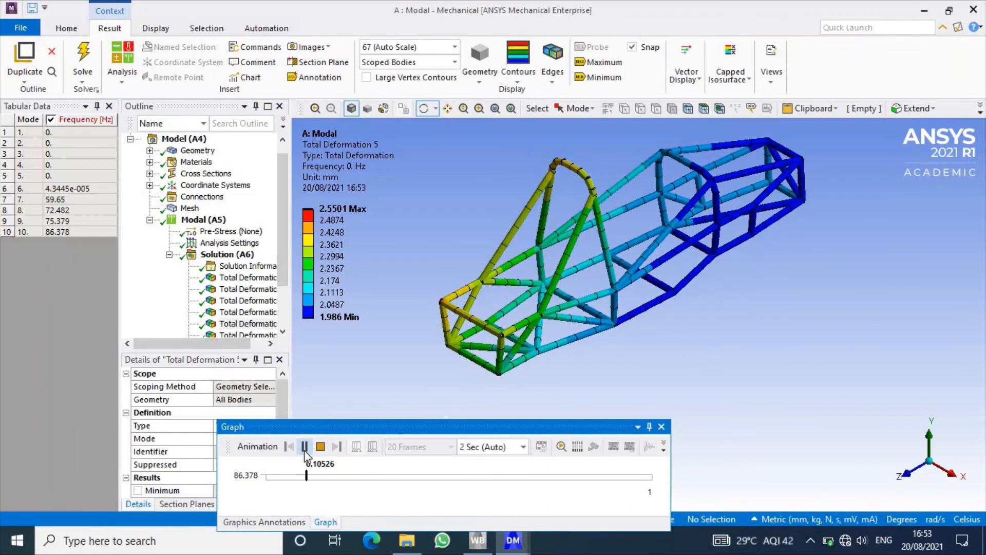
pyautogui.click(304, 447)
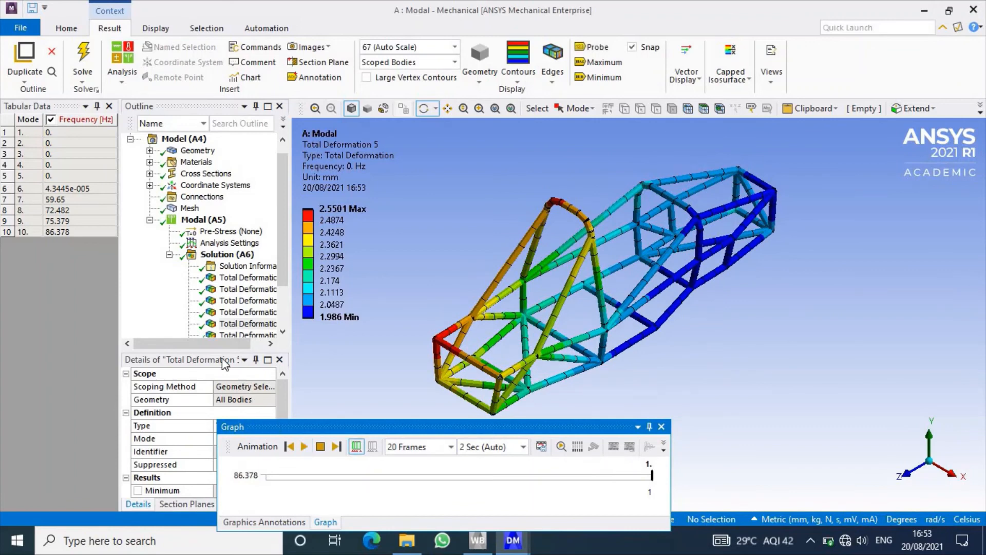
# Play the updated mode shape animations of Total Deformation 7 and Total Deformation 10.
pyautogui.scroll(-2, 251, 321)
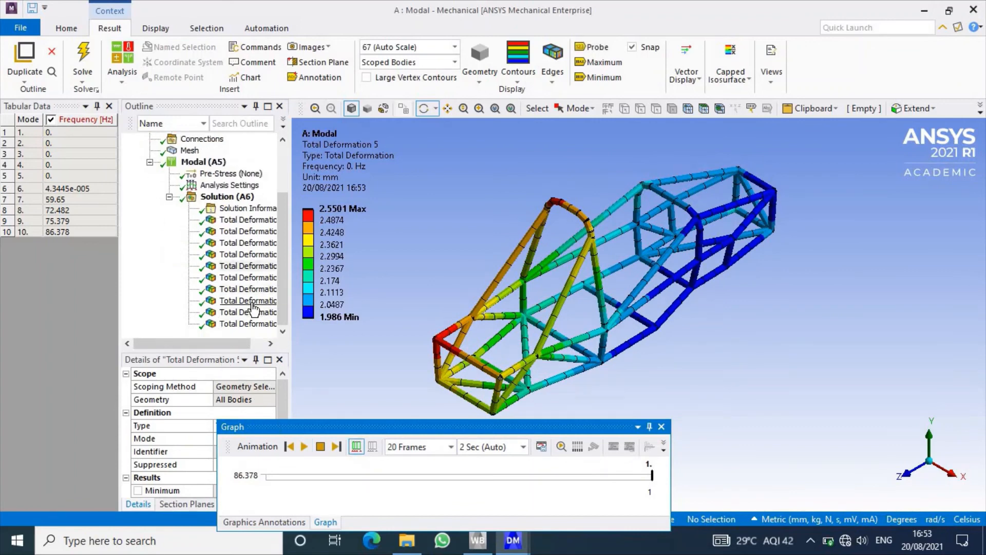
pyautogui.click(252, 290)
pyautogui.click(303, 447)
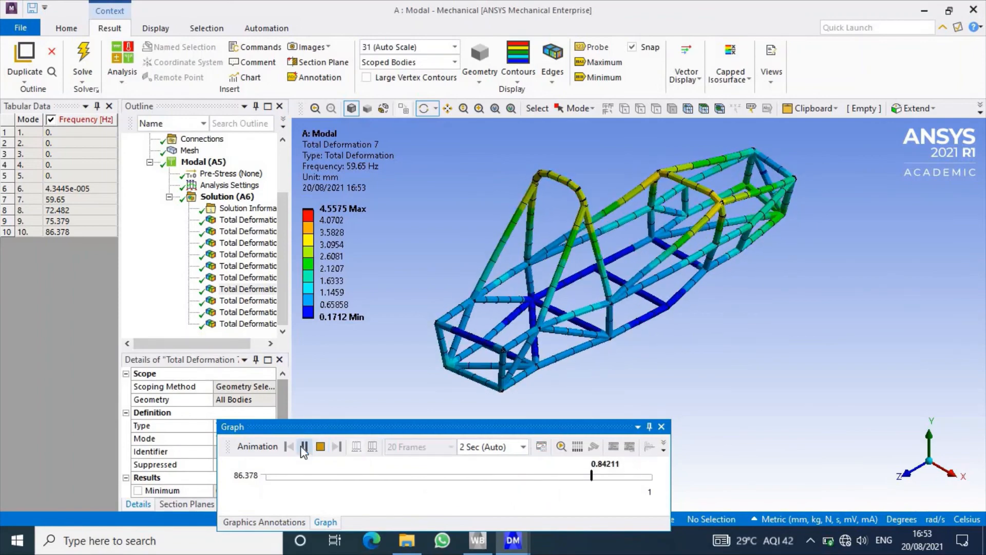
pyautogui.click(252, 323)
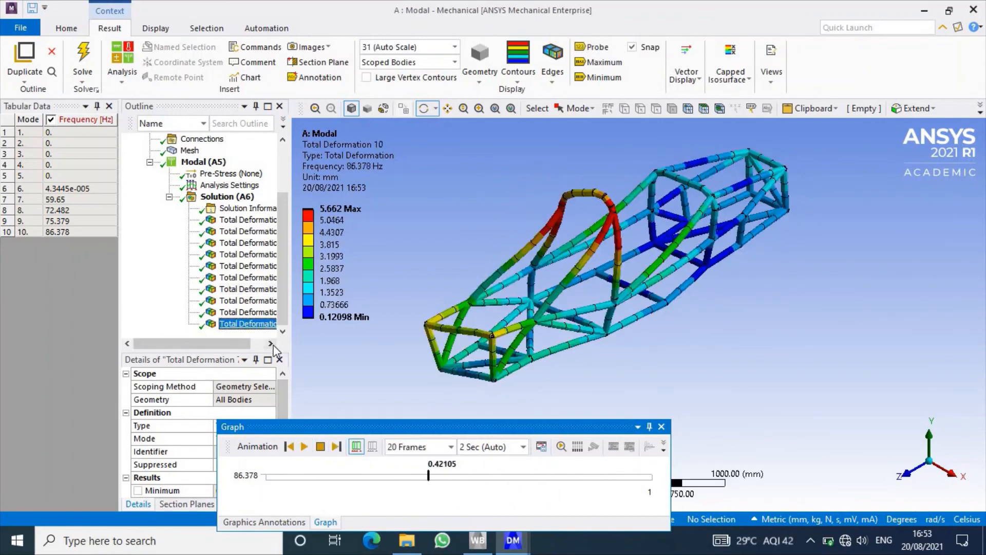
pyautogui.click(304, 447)
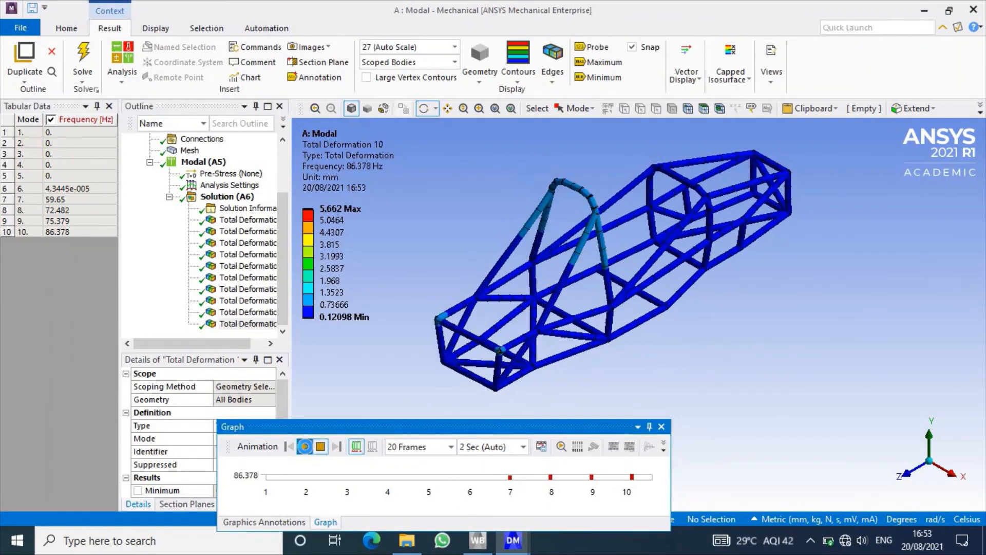